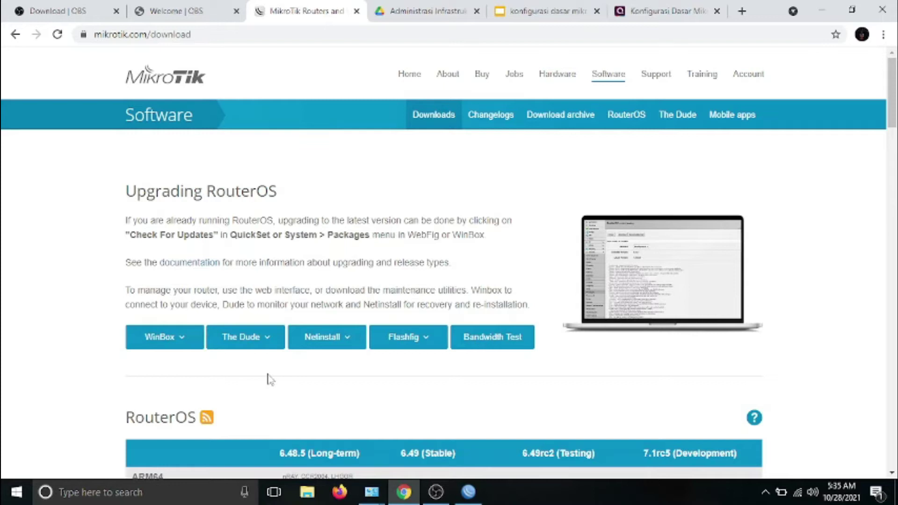
# Switch to WinBox and check the IP addresses currently assigned to the router's interfaces
pyautogui.click(468, 492)
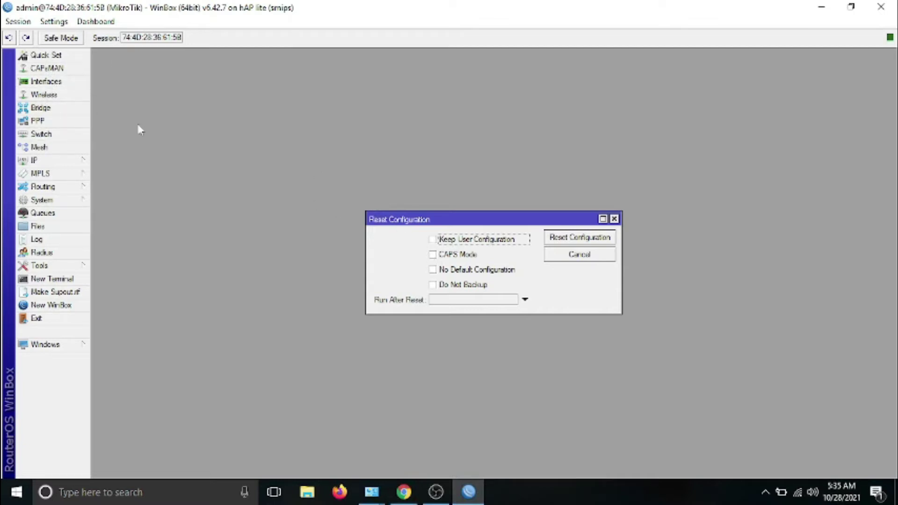
pyautogui.click(61, 168)
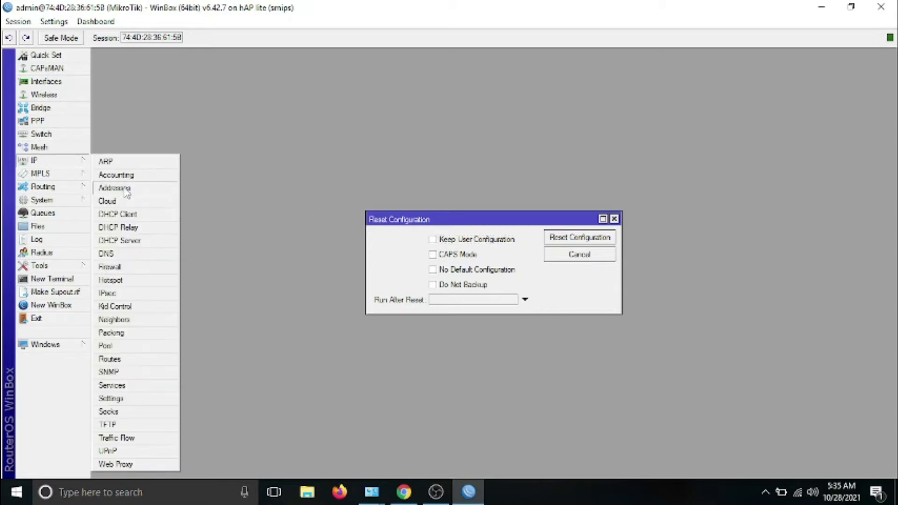
pyautogui.click(126, 191)
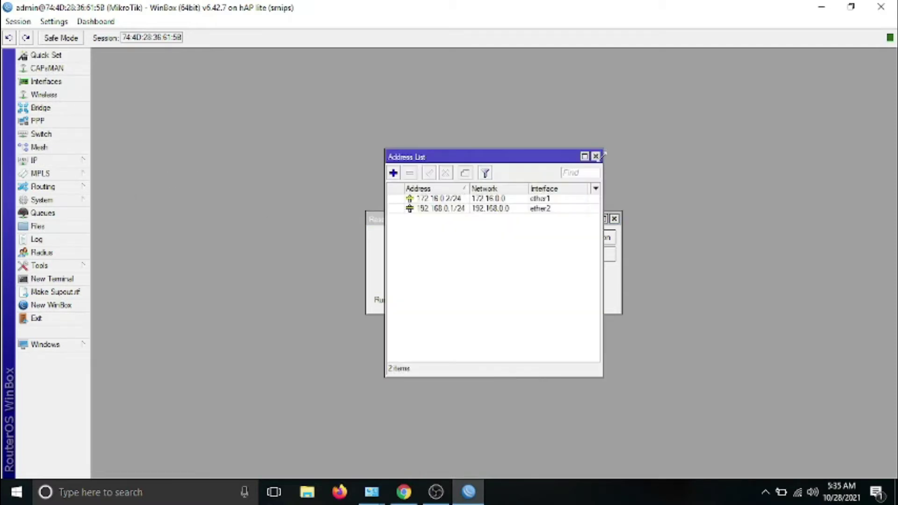
pyautogui.click(597, 156)
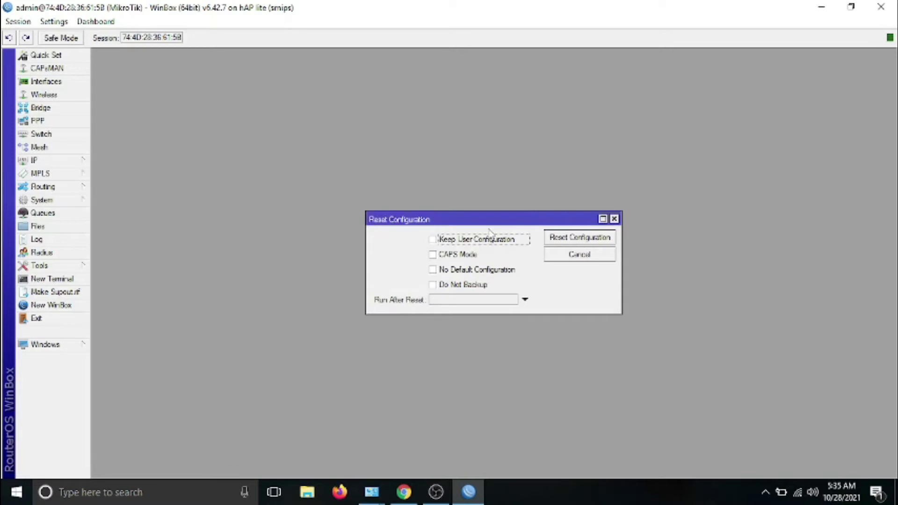
# Reset the router's configuration with the No Default Configuration option and confirm the reboot
pyautogui.click(434, 270)
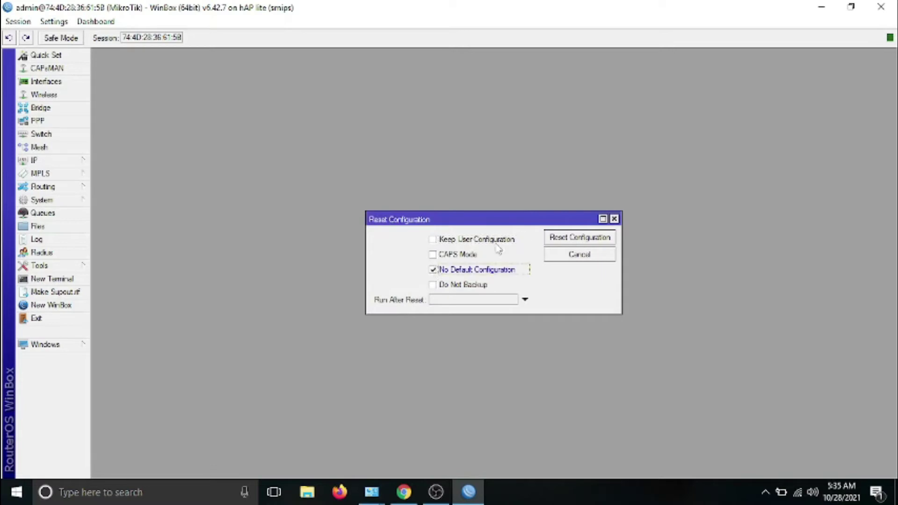
pyautogui.click(561, 239)
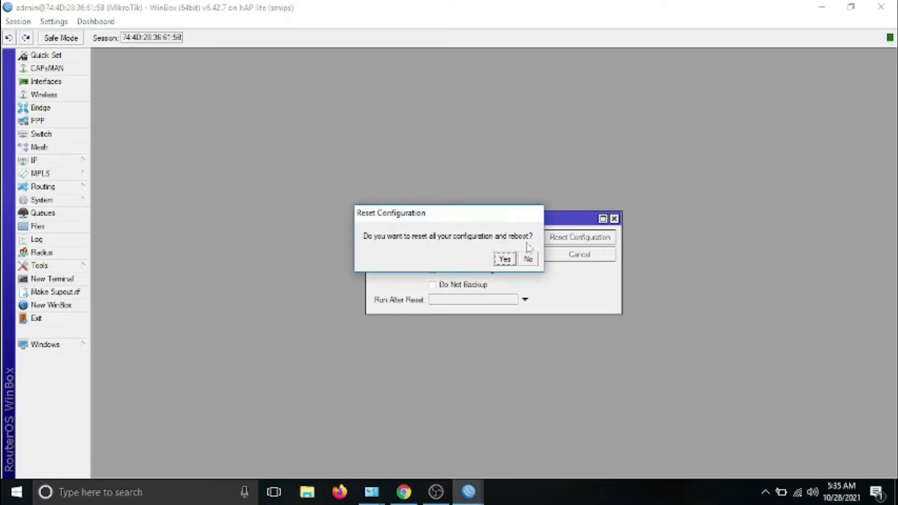
pyautogui.click(505, 260)
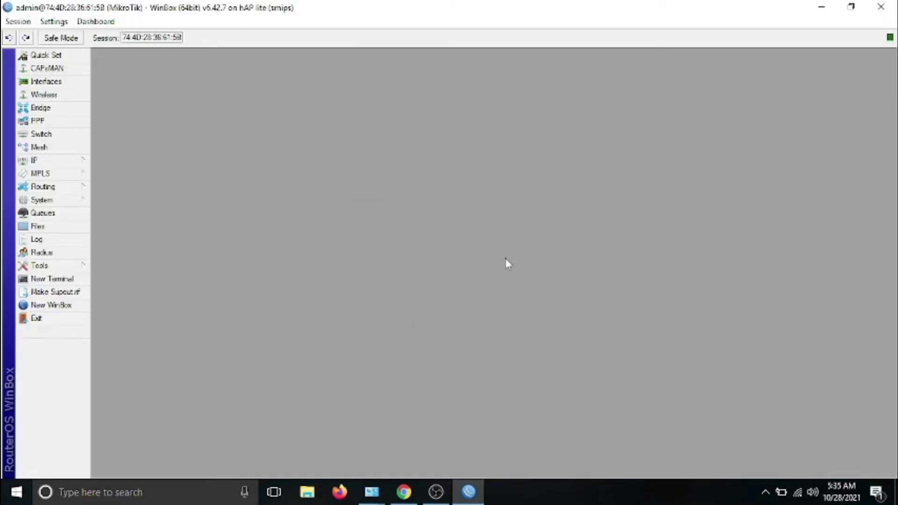
# Switch to the "konfigurasi dasar mikrotik" presentation in Chrome and present the Skema Jaringan slide full screen
pyautogui.click(408, 493)
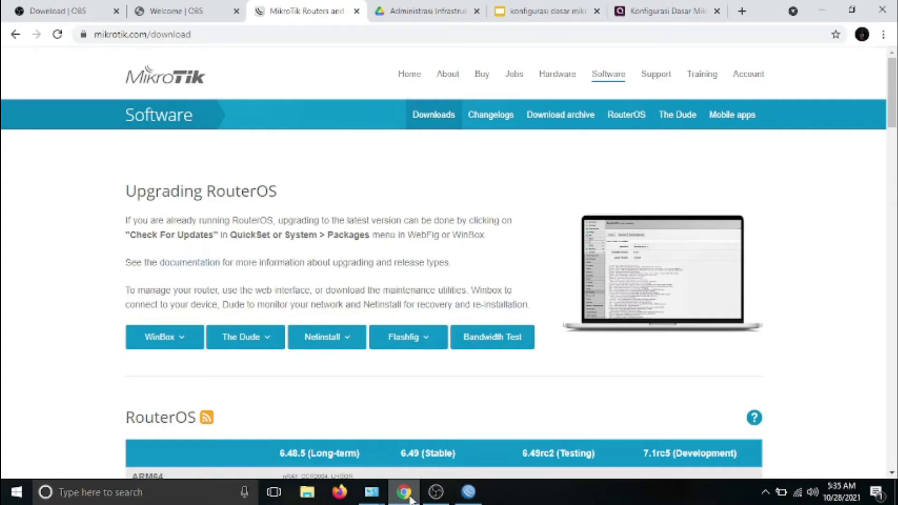
pyautogui.click(522, 6)
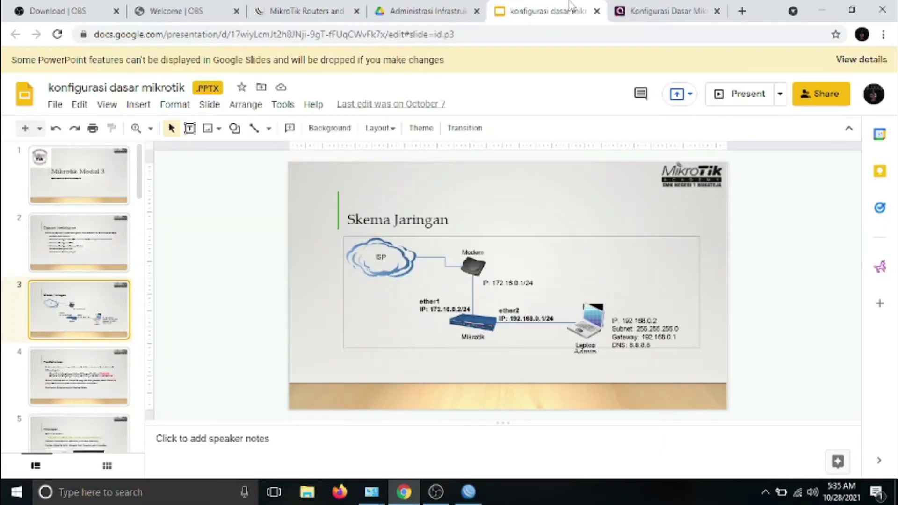
pyautogui.click(726, 96)
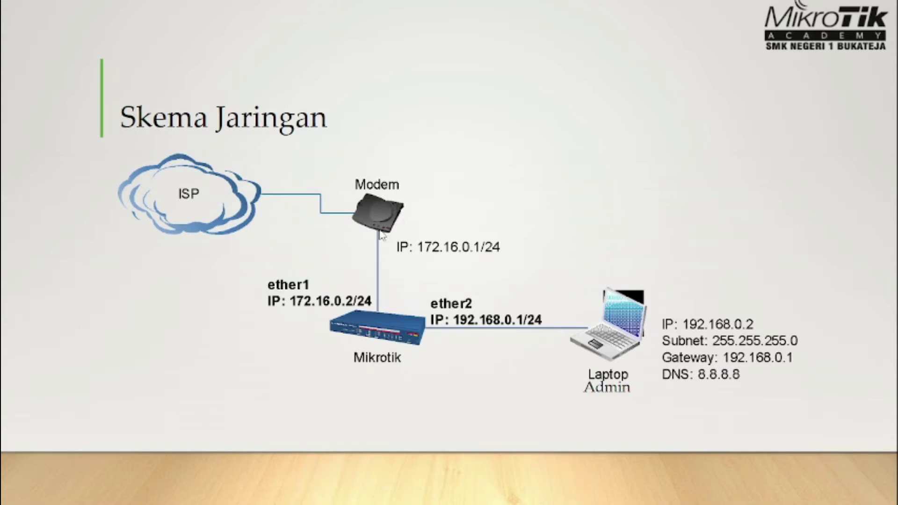
# Return from the slideshow to WinBox and cancel its reconnection to the router
pyautogui.hotkey('alt', 'Tab')
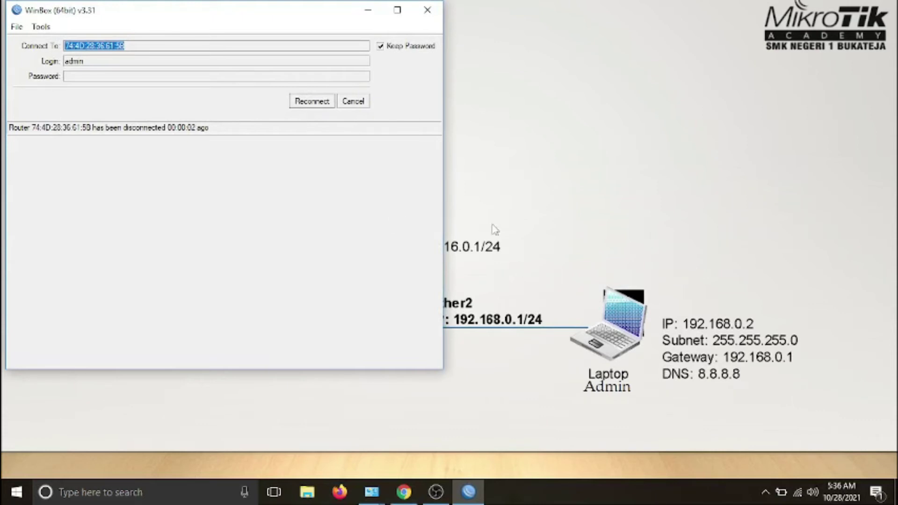
pyautogui.click(369, 10)
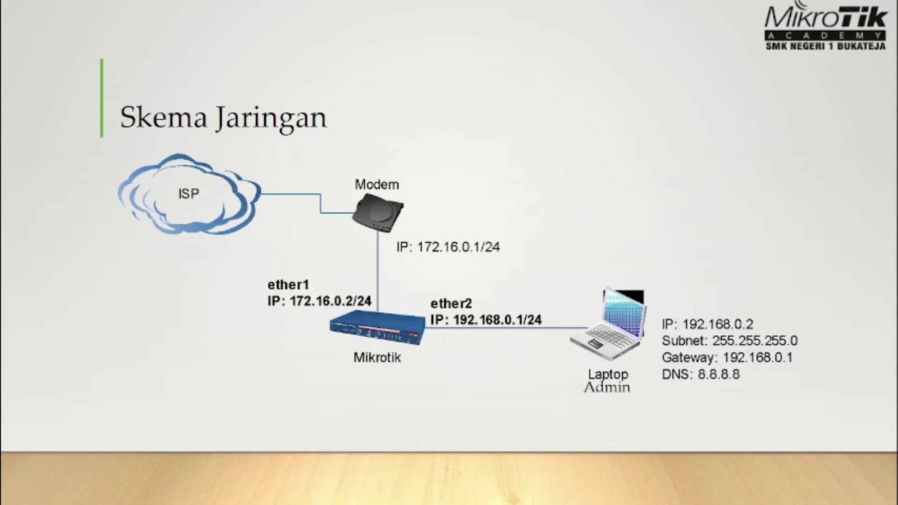
pyautogui.hotkey('alt', 'Tab')
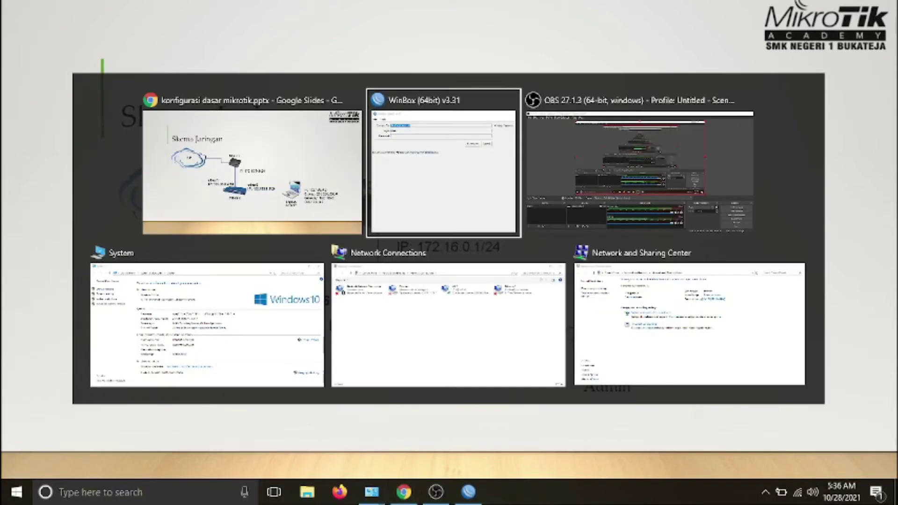
pyautogui.hotkey('alt', 'Tab')
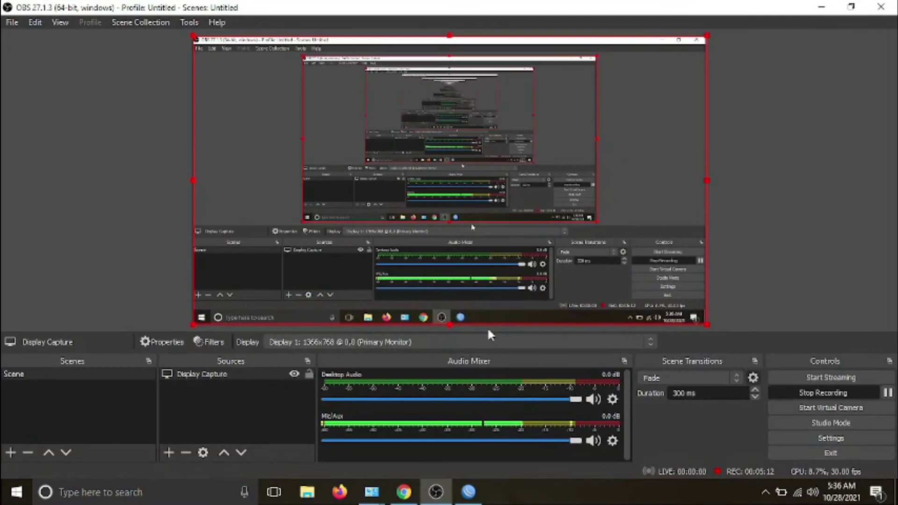
pyautogui.hotkey('alt', 'Tab')
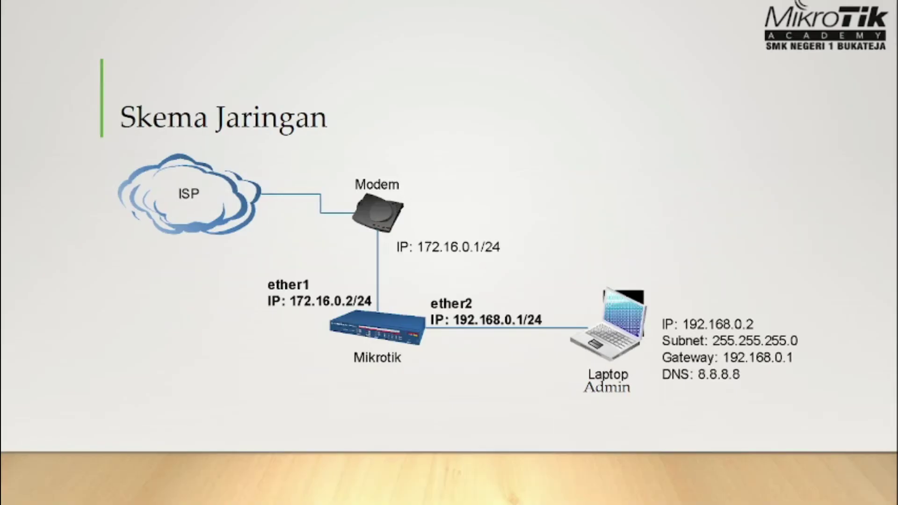
pyautogui.hotkey('alt', 'Tab')
pyautogui.hotkey('alt', 'Tab')
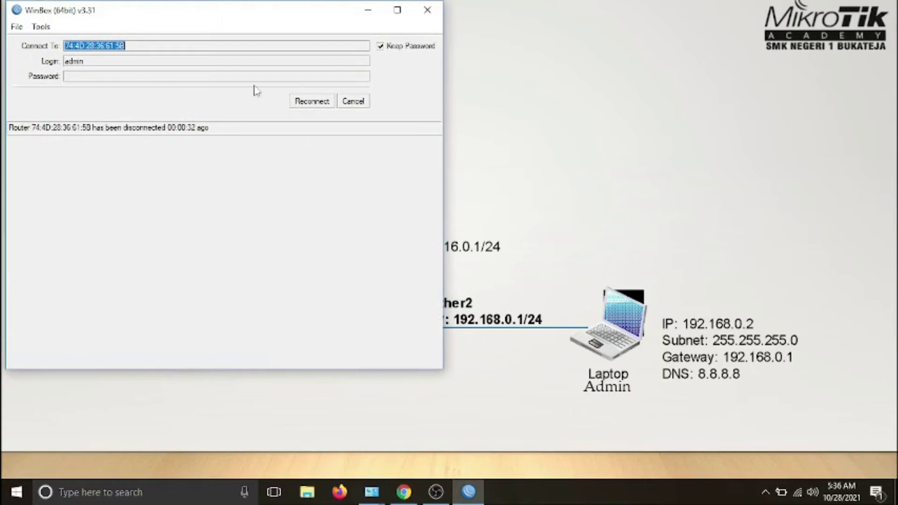
pyautogui.click(347, 106)
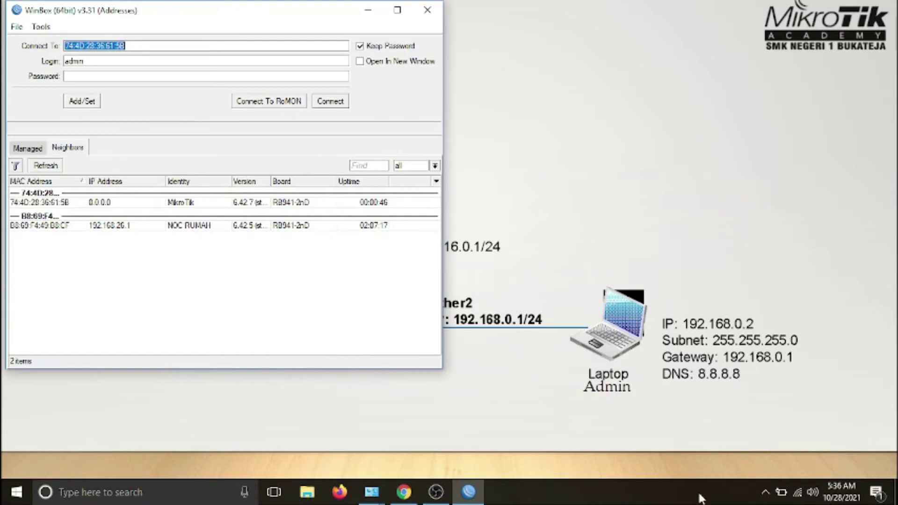
# Disconnect the laptop from its Wi-Fi network and return the slideshow to the Skema Jaringan slide
pyautogui.click(798, 492)
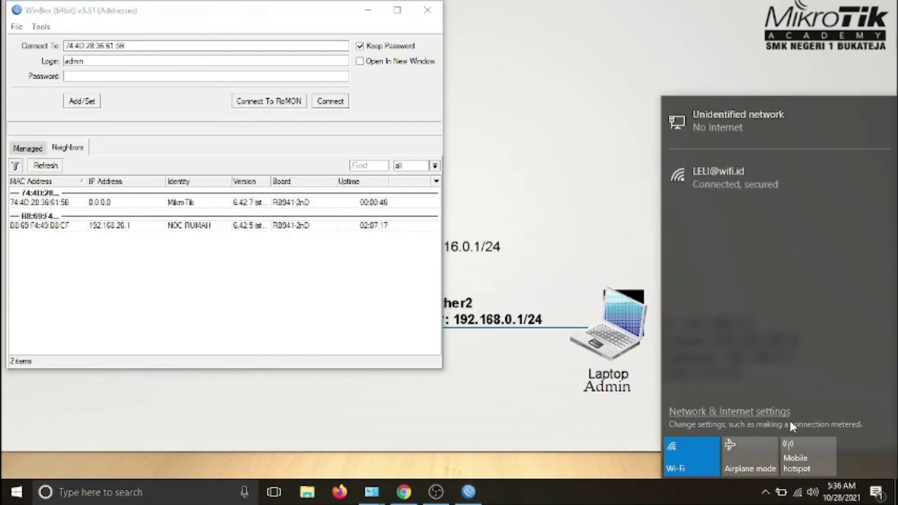
pyautogui.click(721, 175)
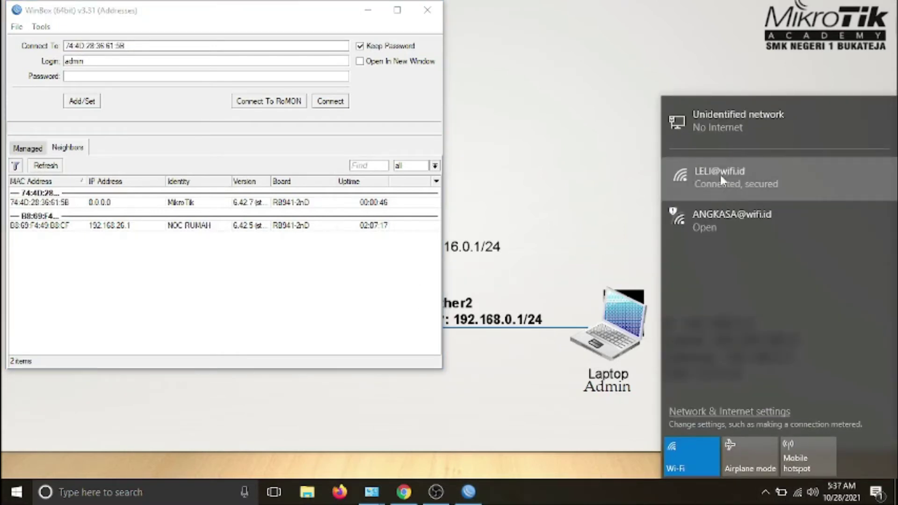
pyautogui.click(824, 241)
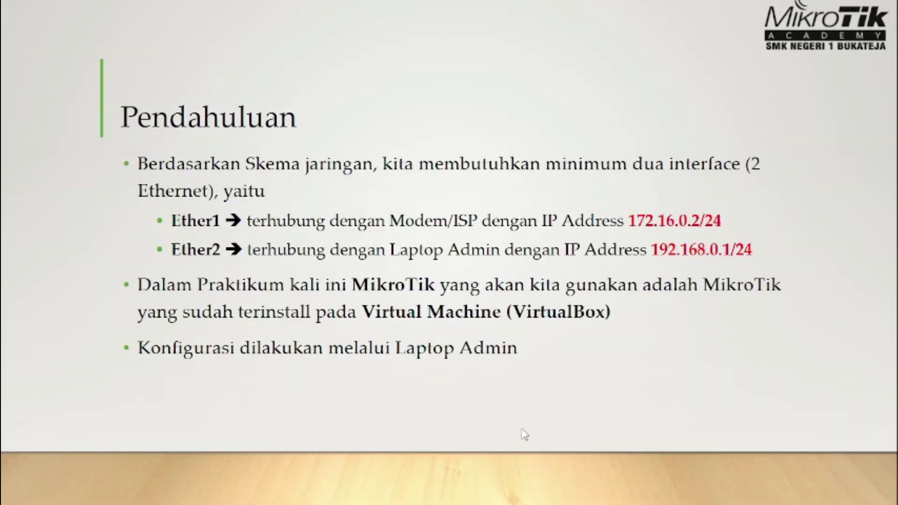
pyautogui.click(576, 444)
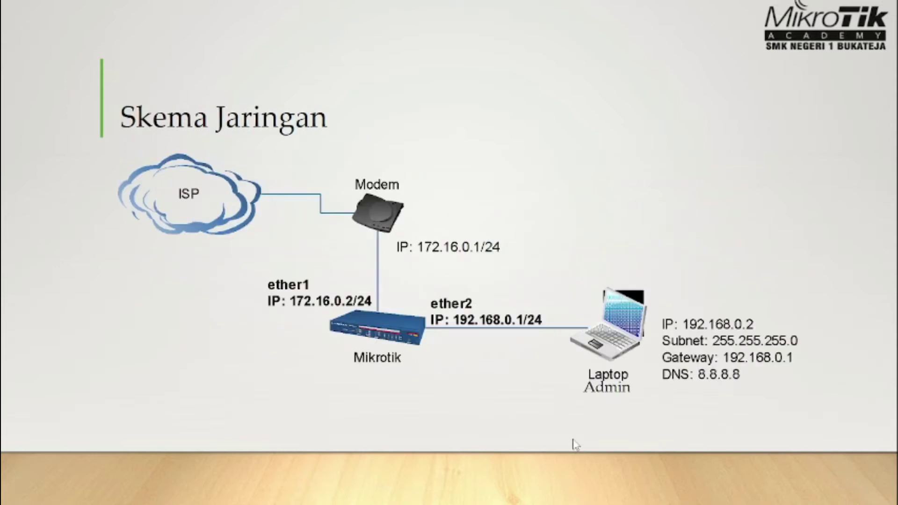
# Switch to WinBox, look at the managed and neighbouring routers, and refresh the list of neighbours
pyautogui.hotkey('alt', 'Tab')
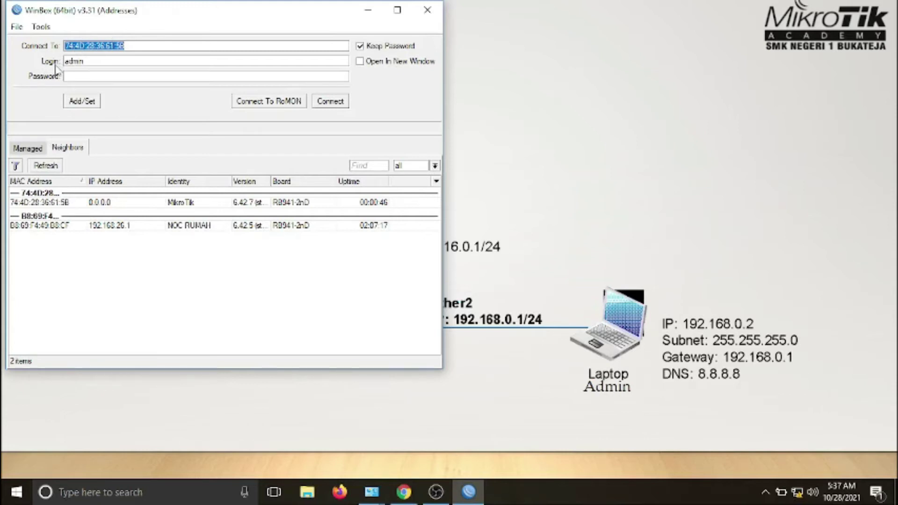
pyautogui.click(25, 148)
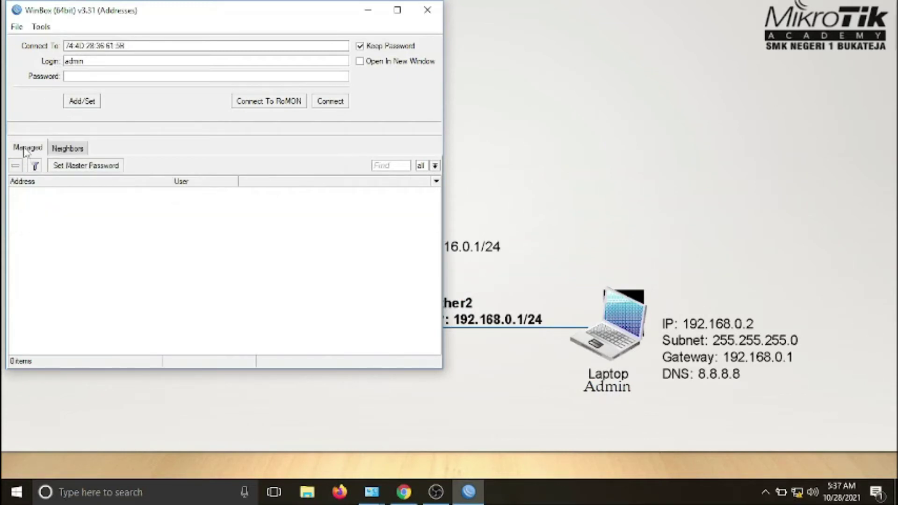
pyautogui.click(70, 150)
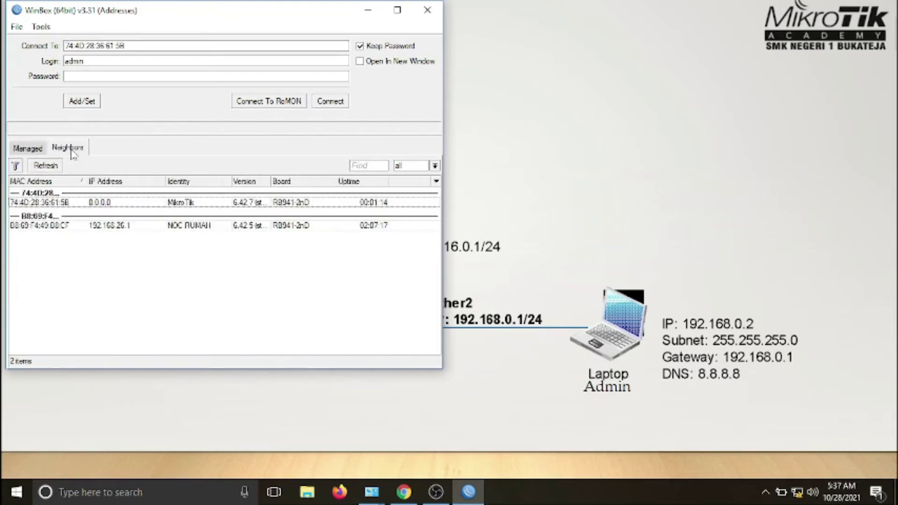
pyautogui.click(50, 167)
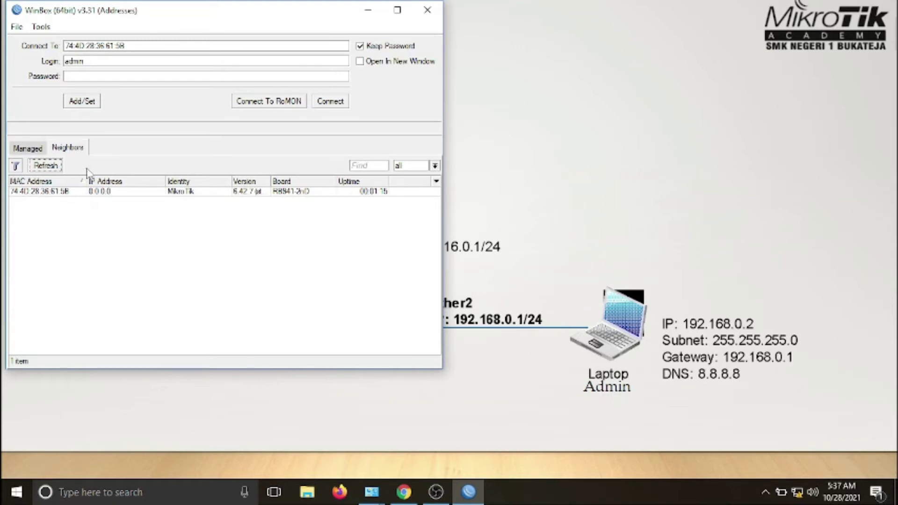
# Connect to the RB941-2nD neighbour through its MAC address with the login admin and an empty password
pyautogui.click(53, 192)
pyautogui.doubleClick(54, 192)
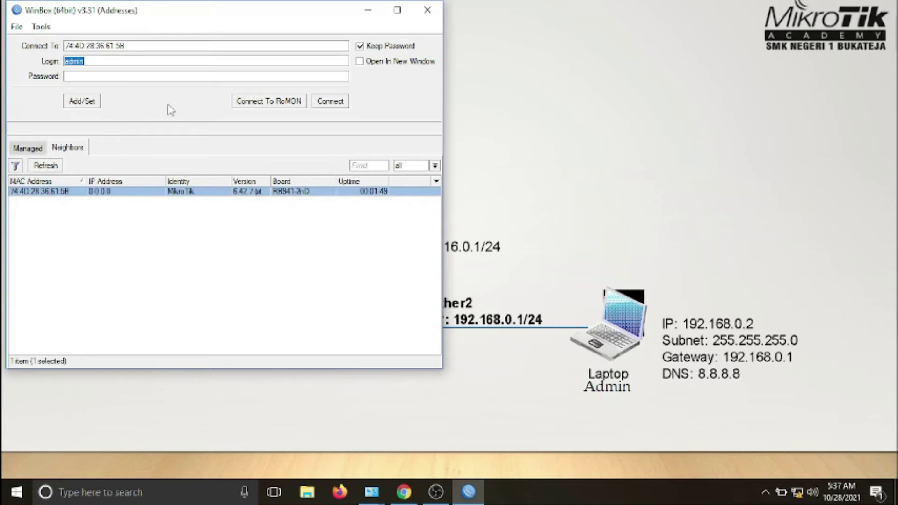
pyautogui.click(49, 190)
pyautogui.click(87, 62)
pyautogui.click(65, 192)
pyautogui.click(343, 103)
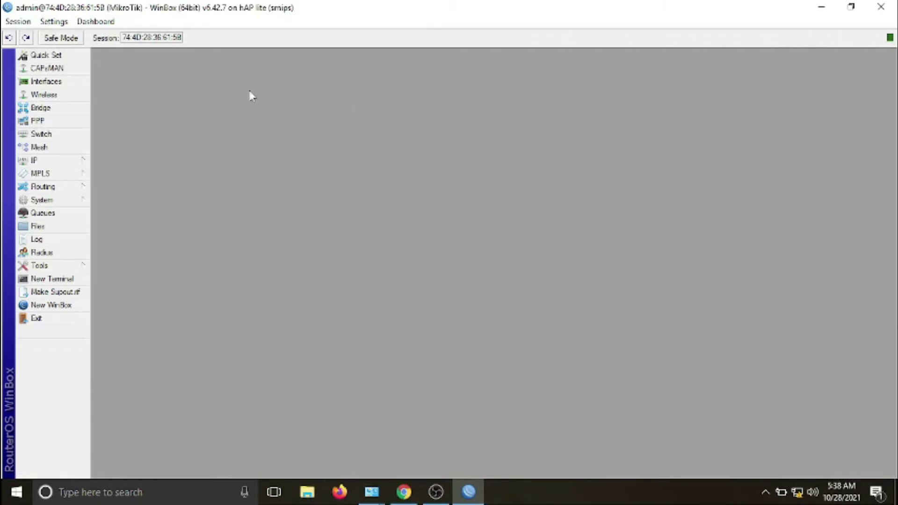
# Examine which Ethernet ports are running in the router's interface list and compare with the network diagram slide
pyautogui.click(72, 85)
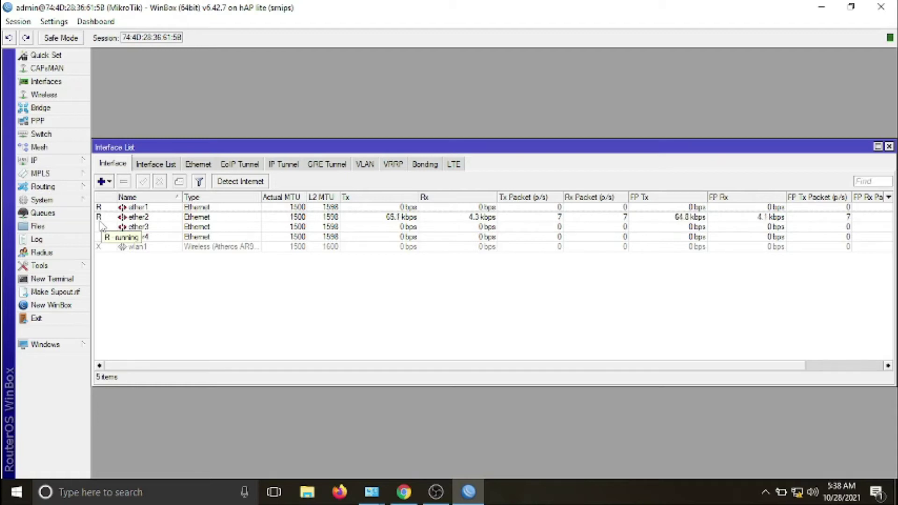
pyautogui.click(398, 493)
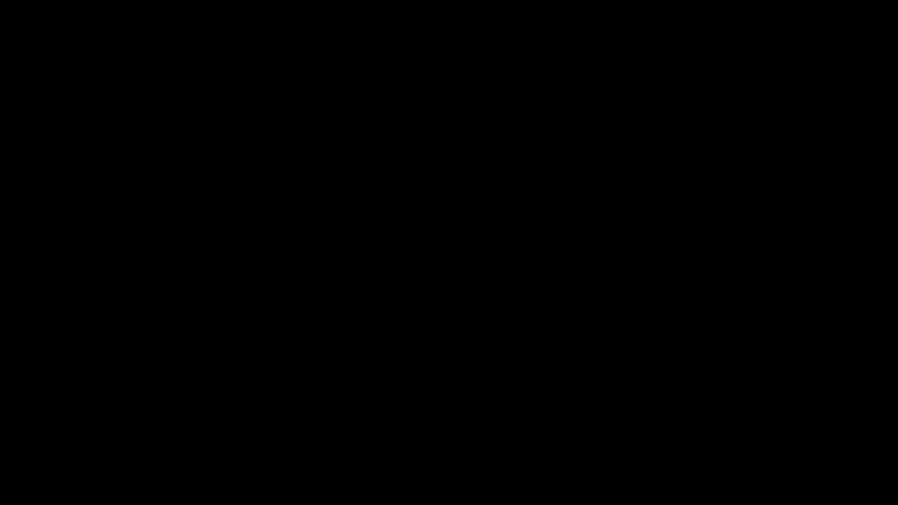
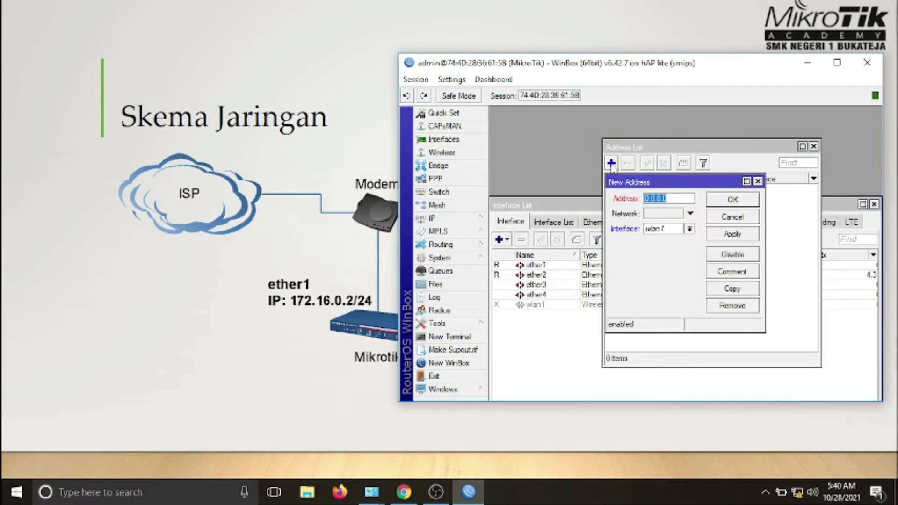
# Enter 172.16.0.2 as the new IP address, and replace that entry with 255.255.255.0
pyautogui.write('172.16.0.')
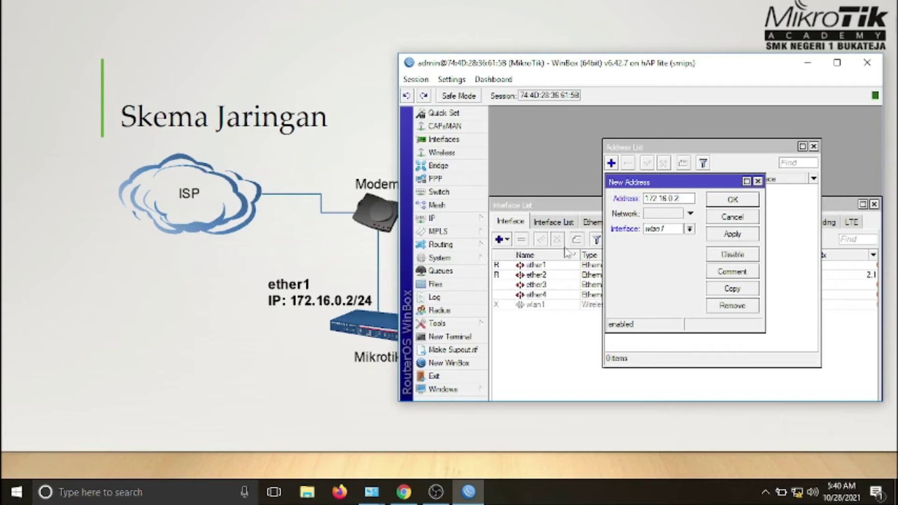
pyautogui.write('2/2')
pyautogui.press('BackSpace')
pyautogui.press('BackSpace')
pyautogui.press('BackSpace')
pyautogui.press('BackSpace')
pyautogui.press('BackSpace')
pyautogui.press('BackSpace')
pyautogui.press('BackSpace')
pyautogui.press('BackSpace')
pyautogui.press('BackSpace')
pyautogui.press('BackSpace')
pyautogui.press('BackSpace')
pyautogui.press('BackSpace')
pyautogui.write('255.255.255.0')
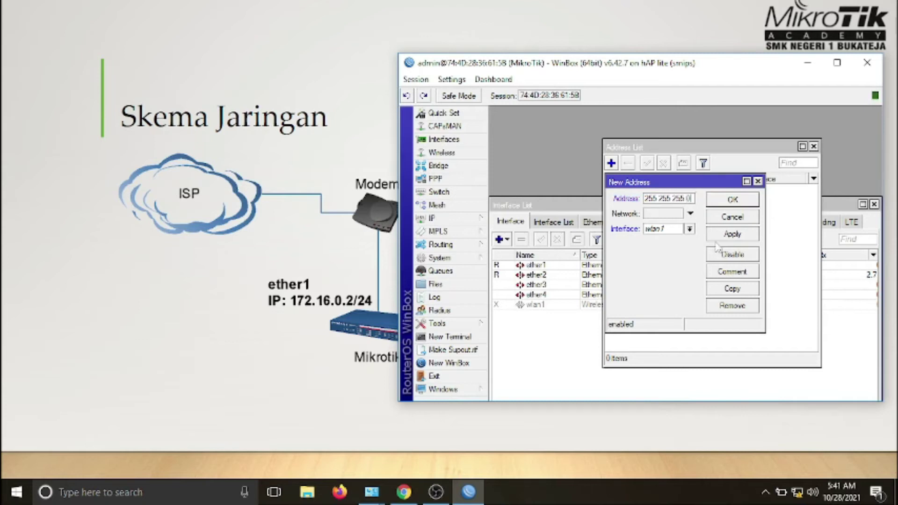
# Open the Windows list of network adapters from the Network and Sharing Center
pyautogui.rightClick(801, 496)
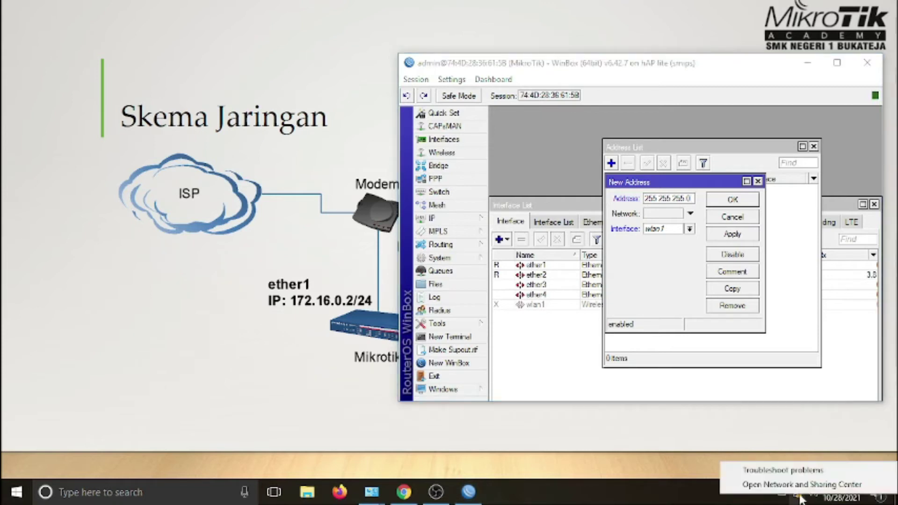
pyautogui.click(795, 483)
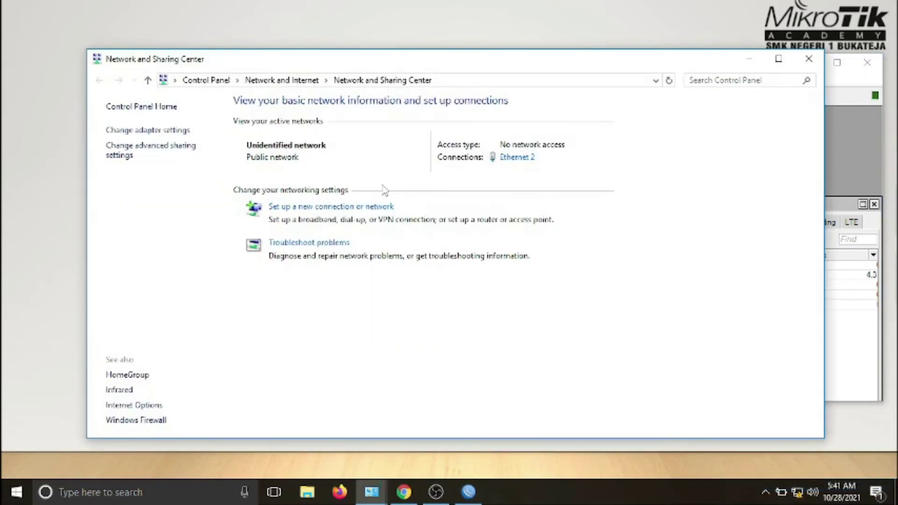
pyautogui.click(180, 131)
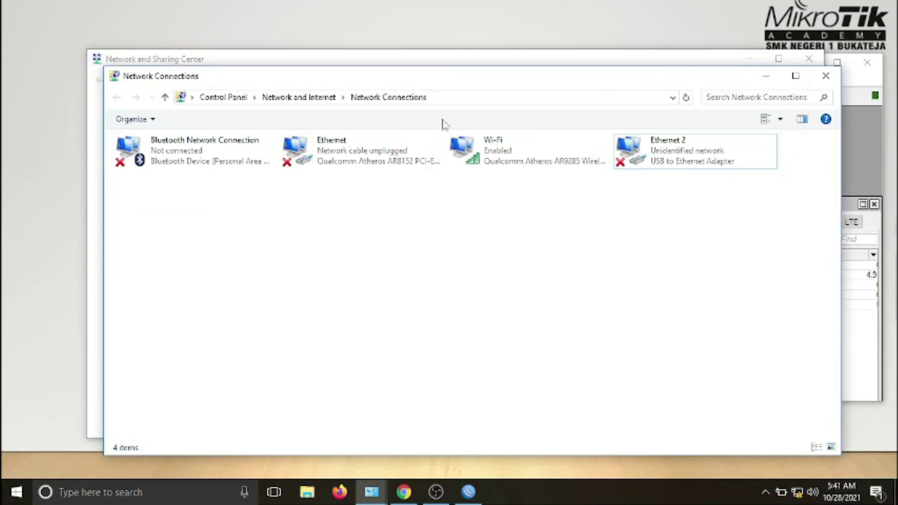
# Examine the IPv4 address and subnet mask settings of the Ethernet 2 adapter, and return to WinBox without changing them
pyautogui.rightClick(653, 146)
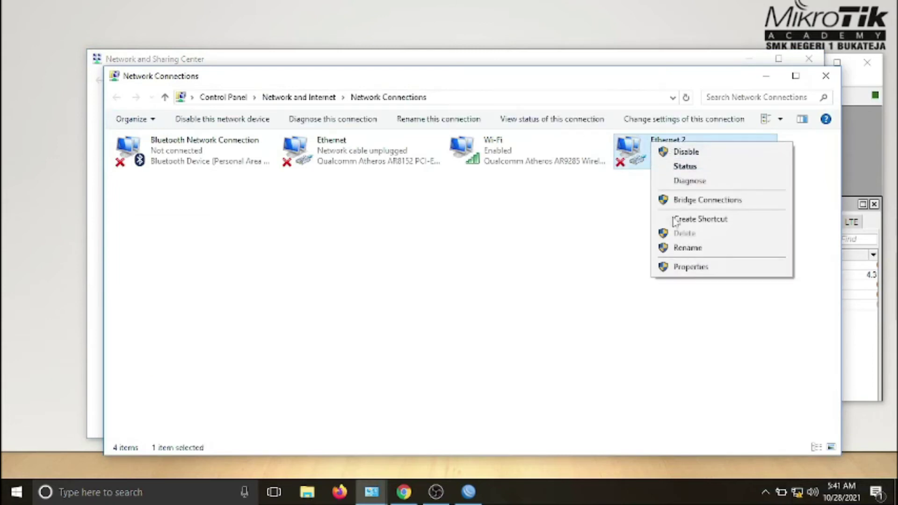
pyautogui.click(694, 275)
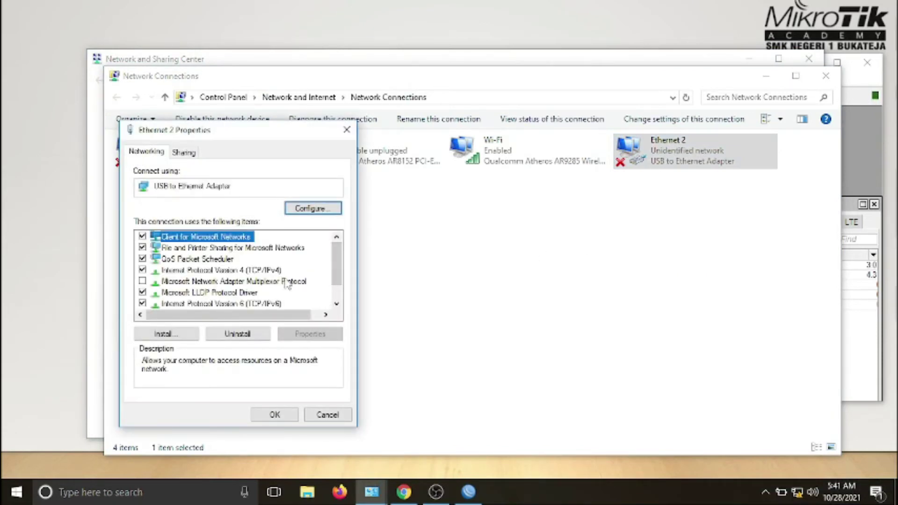
pyautogui.click(274, 271)
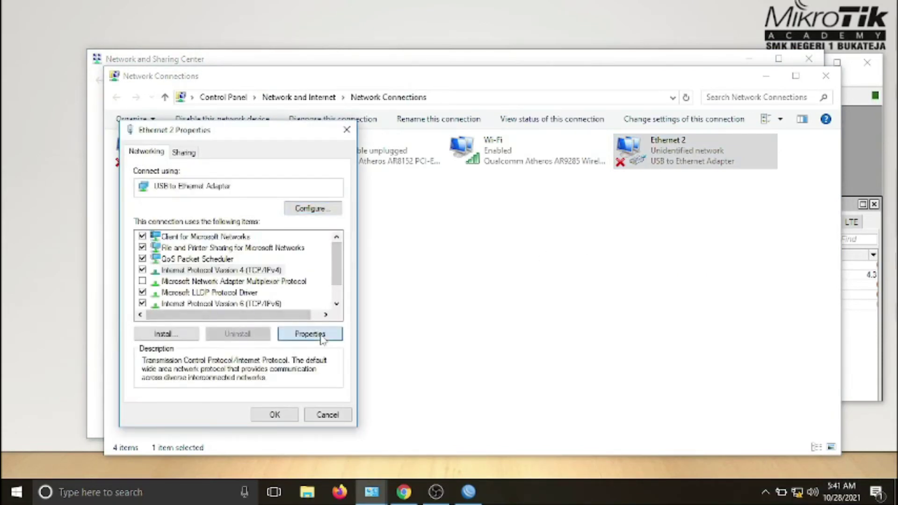
pyautogui.click(310, 334)
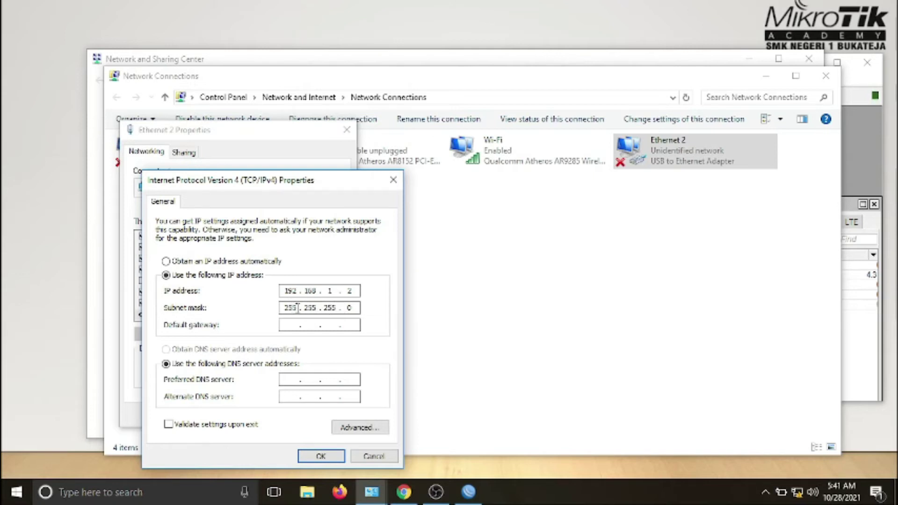
pyautogui.moveTo(297, 307); pyautogui.dragTo(281, 307)
pyautogui.click(394, 180)
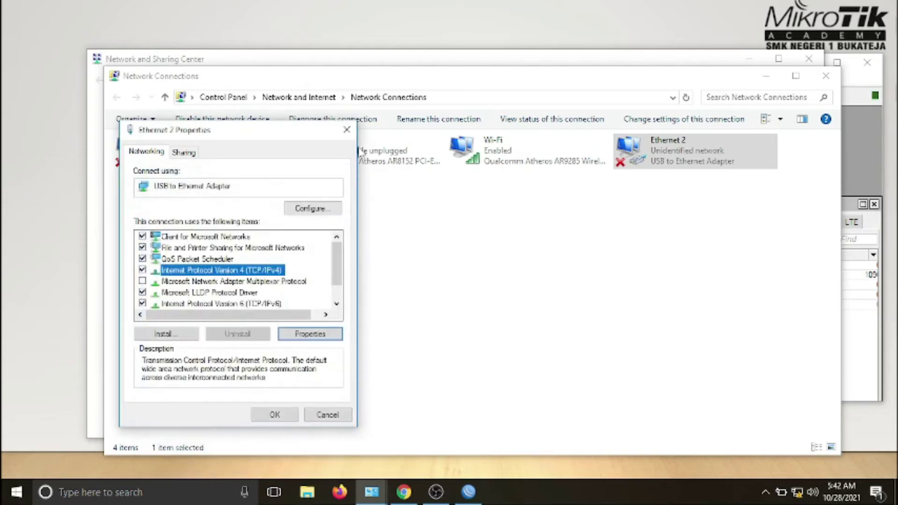
pyautogui.click(349, 130)
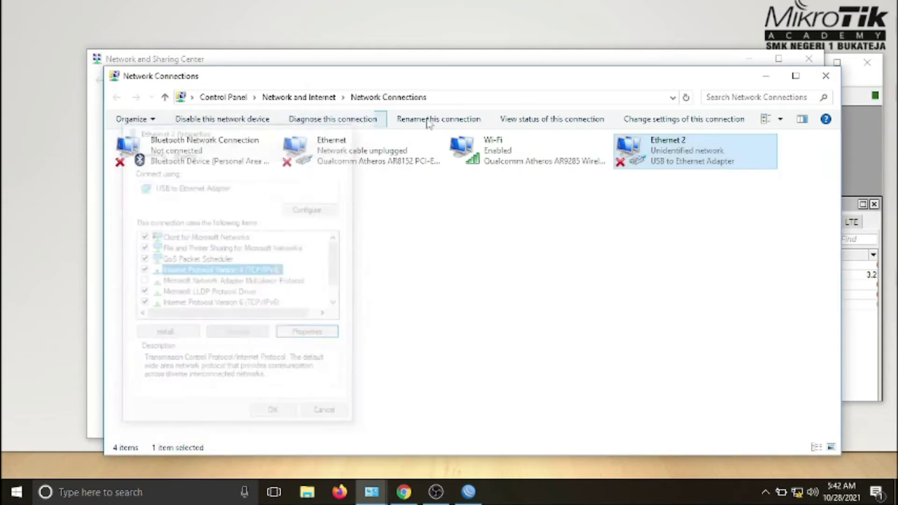
pyautogui.click(766, 77)
pyautogui.click(750, 59)
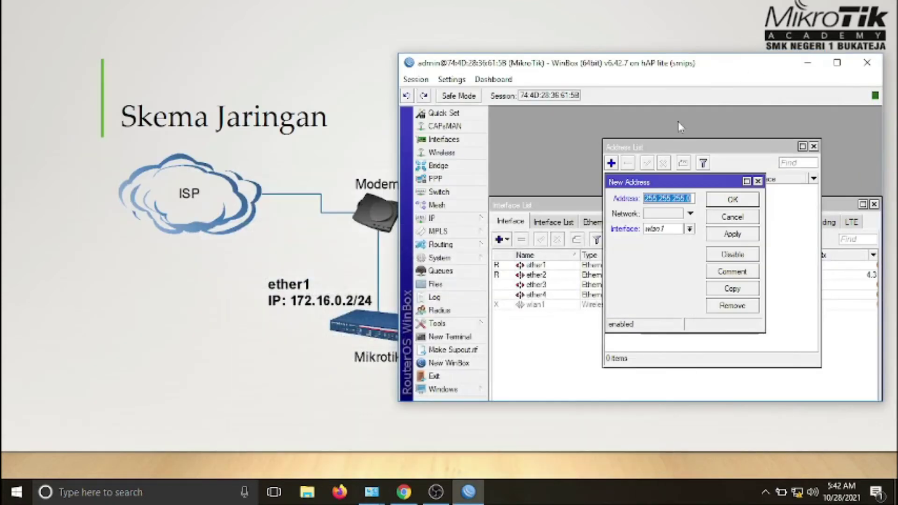
# Assign the IP address 172.16.0.2/24 to interface ether1 and save the new address entry
pyautogui.write('172.16.0')
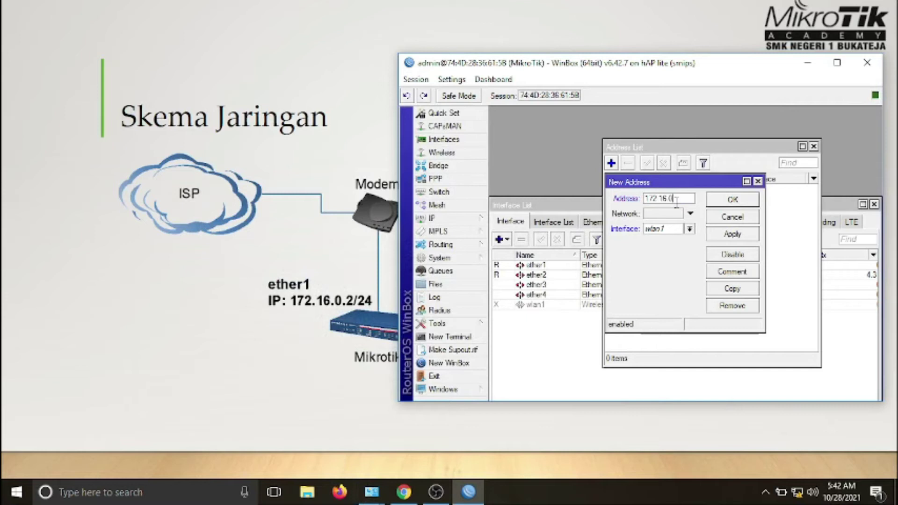
pyautogui.write('.2/2')
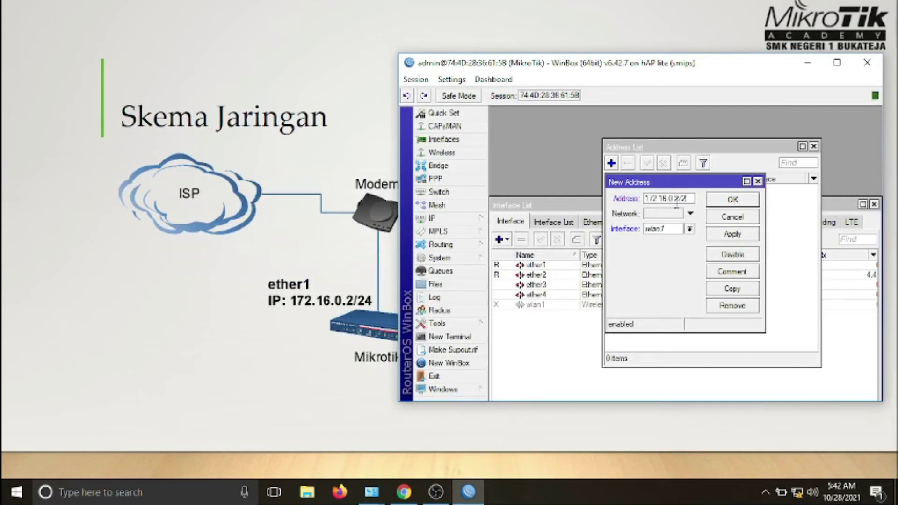
pyautogui.write('4')
pyautogui.click(689, 232)
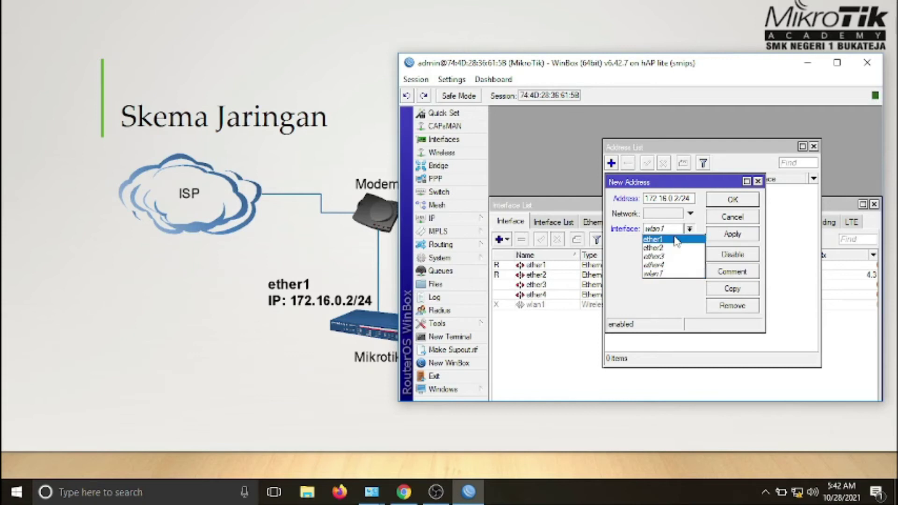
pyautogui.click(677, 239)
pyautogui.click(733, 234)
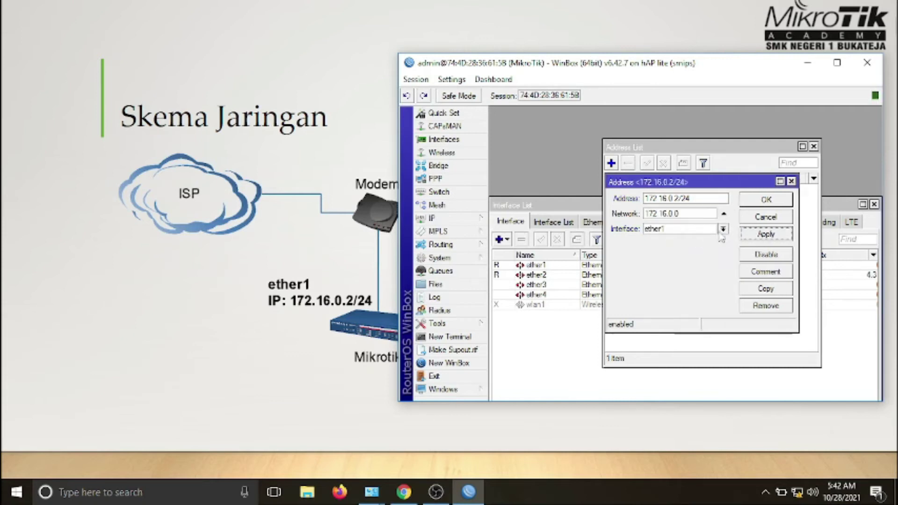
pyautogui.click(765, 201)
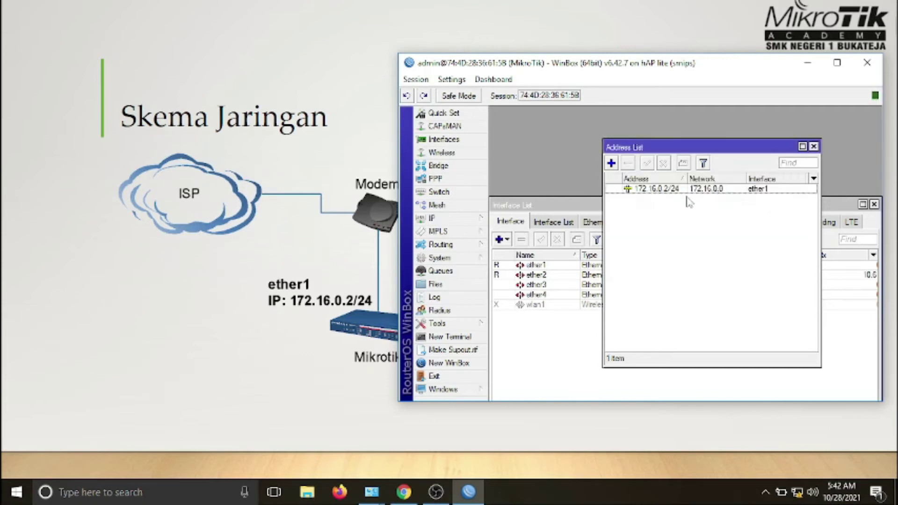
# Add the comment "ke internet" to the ether1 address entry
pyautogui.click(664, 190)
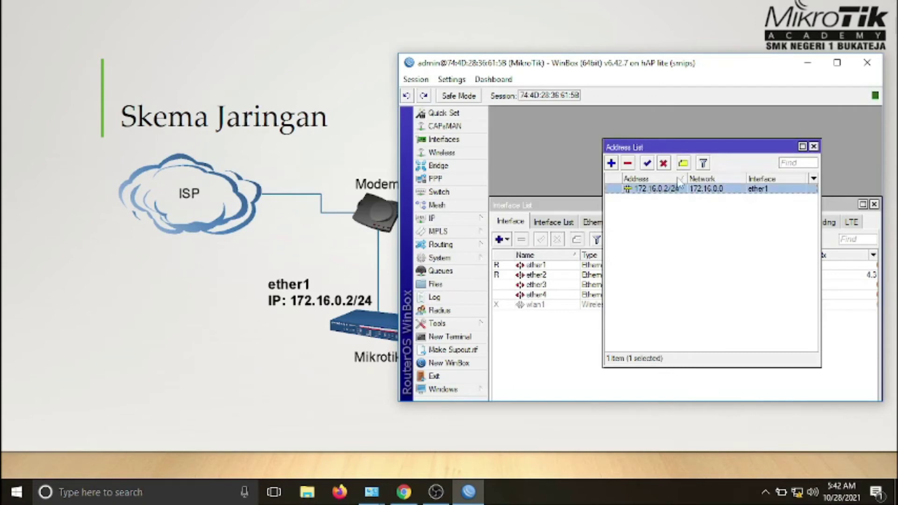
pyautogui.click(683, 165)
pyautogui.write('ke internet')
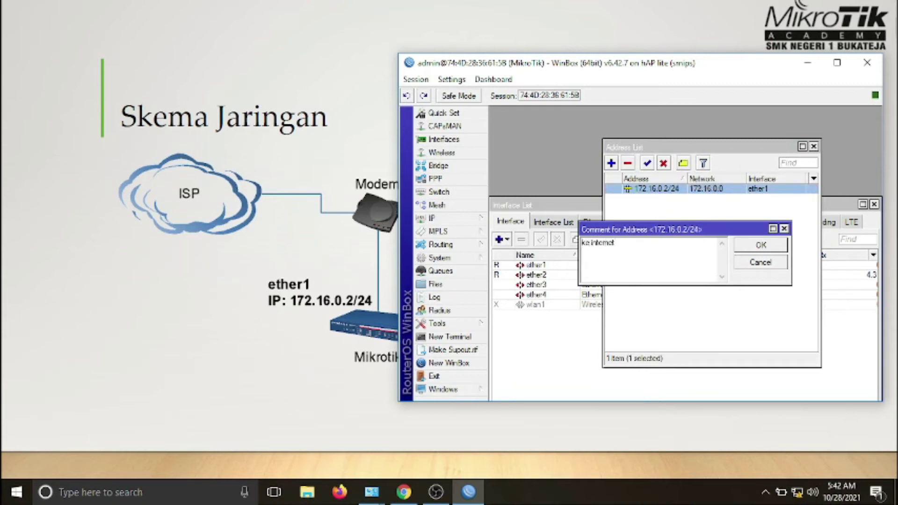
pyautogui.click(764, 246)
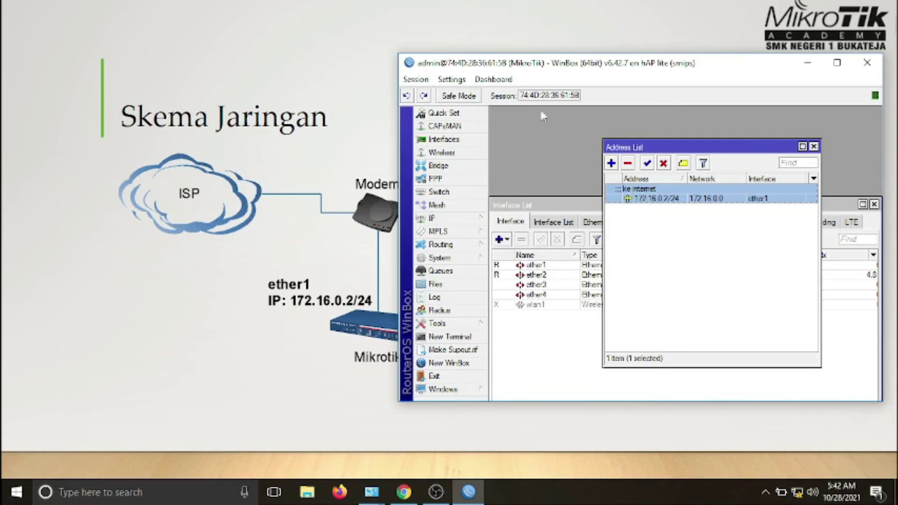
# Check the ether2 address on the network diagram and add 192.168.0.1/24 as a new address on interface ether2
pyautogui.moveTo(576, 68); pyautogui.dragTo(572, 352)
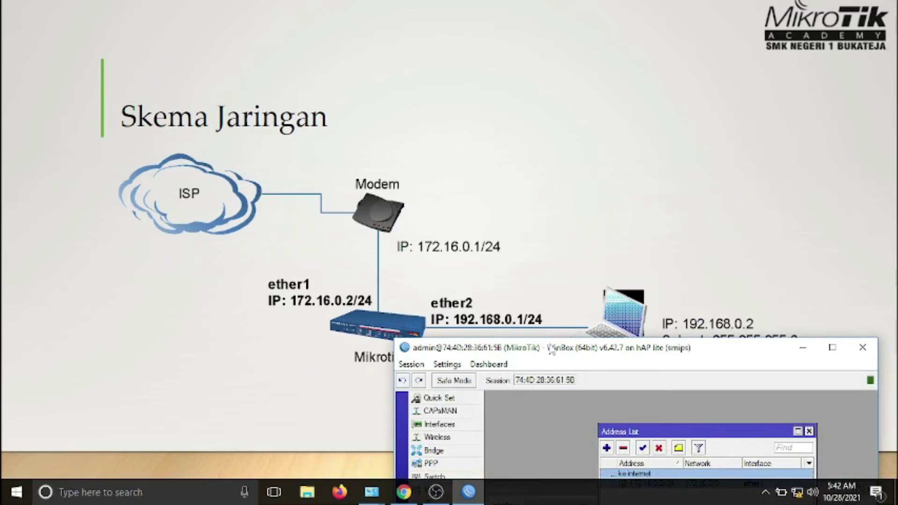
pyautogui.moveTo(562, 347); pyautogui.dragTo(422, 72)
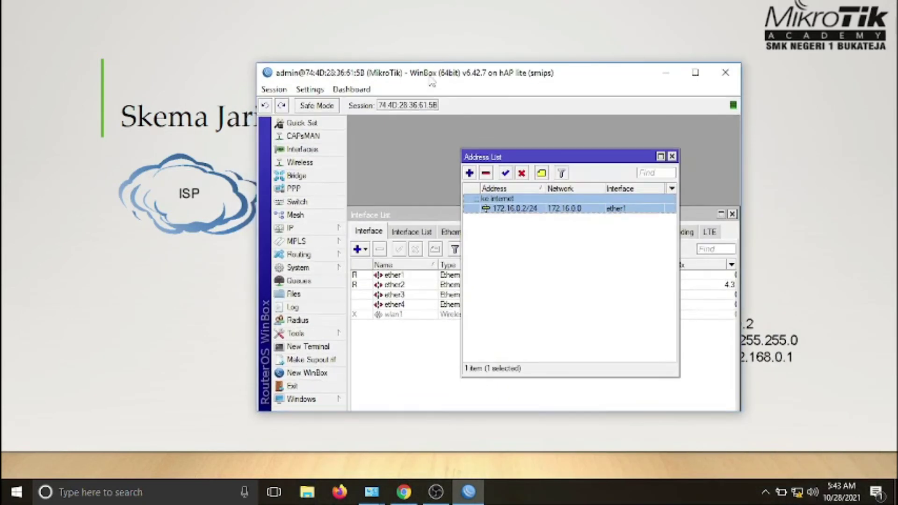
pyautogui.click(469, 173)
pyautogui.write('1092')
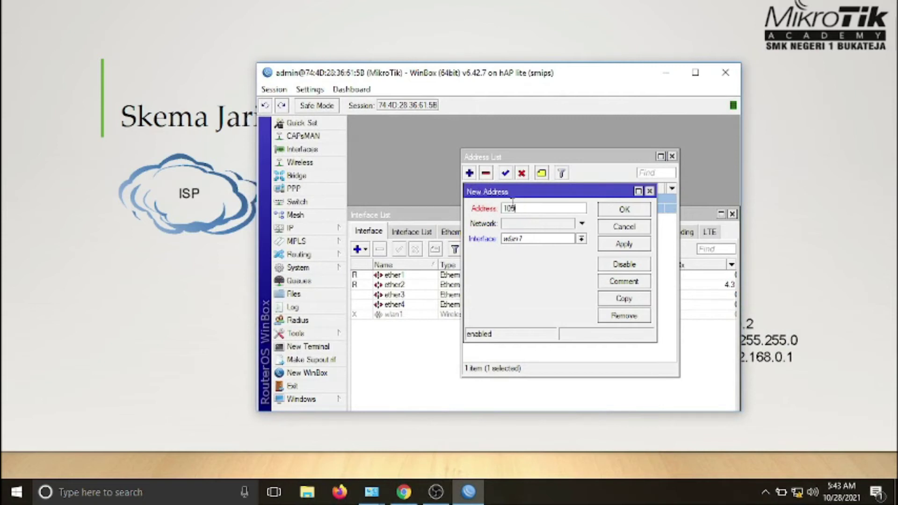
pyautogui.press('BackSpace')
pyautogui.press('BackSpace')
pyautogui.press('BackSpace')
pyautogui.write('92.168')
pyautogui.moveTo(572, 79); pyautogui.dragTo(488, 87)
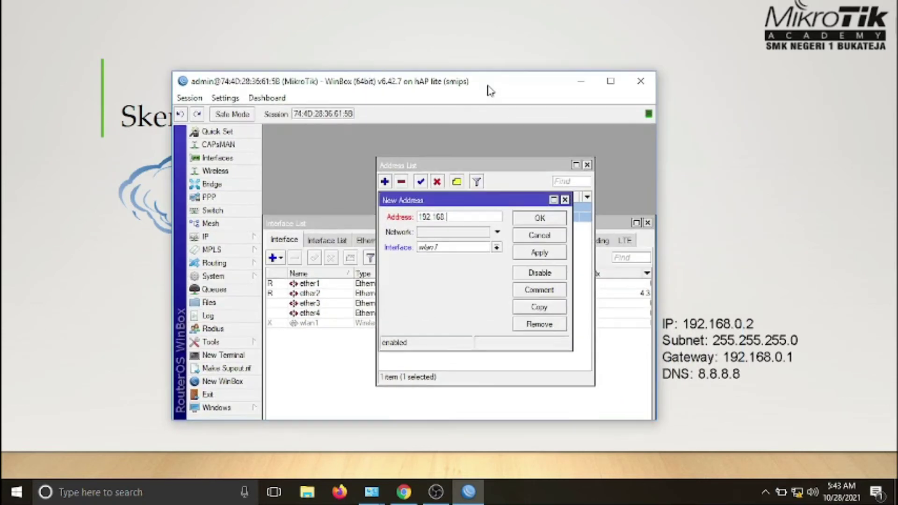
pyautogui.write('.0.1/24')
pyautogui.click(496, 248)
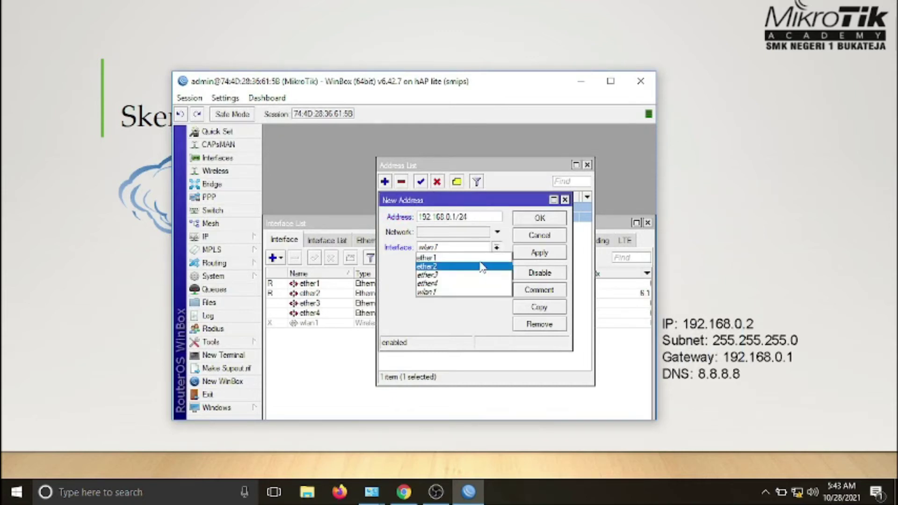
pyautogui.click(481, 266)
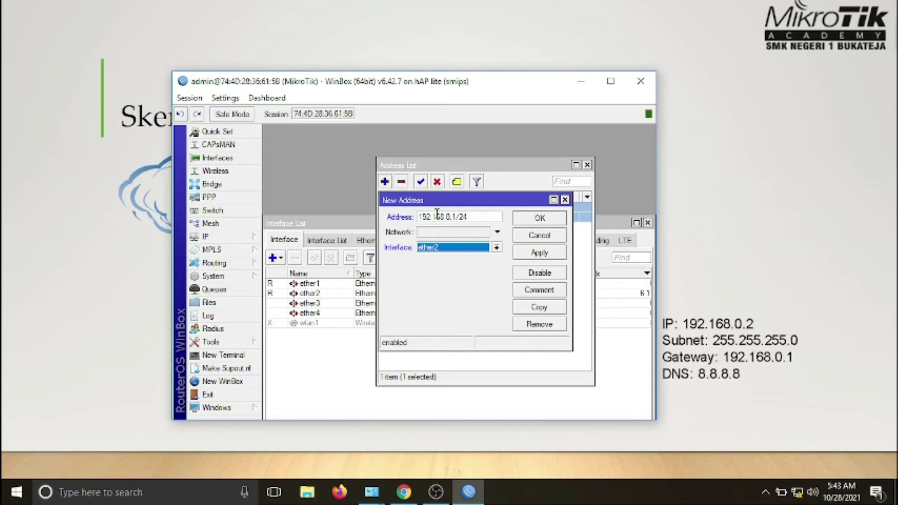
pyautogui.click(534, 254)
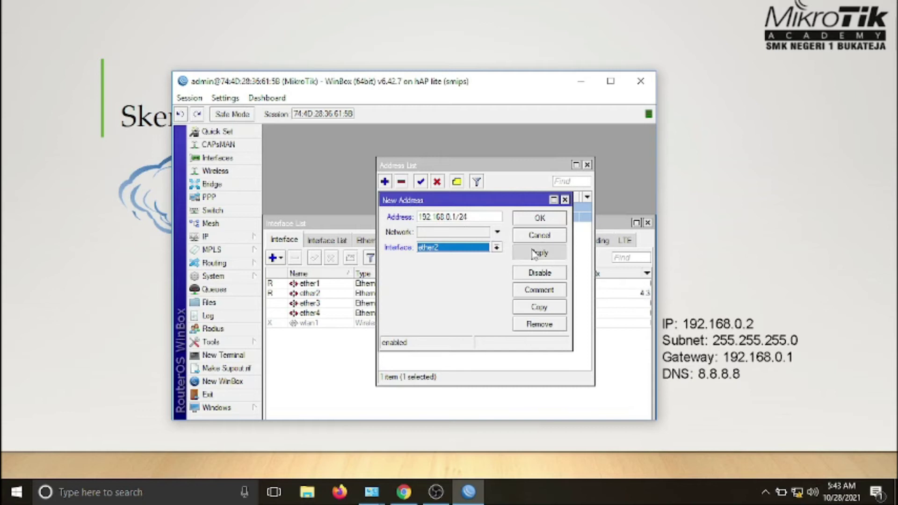
pyautogui.click(539, 219)
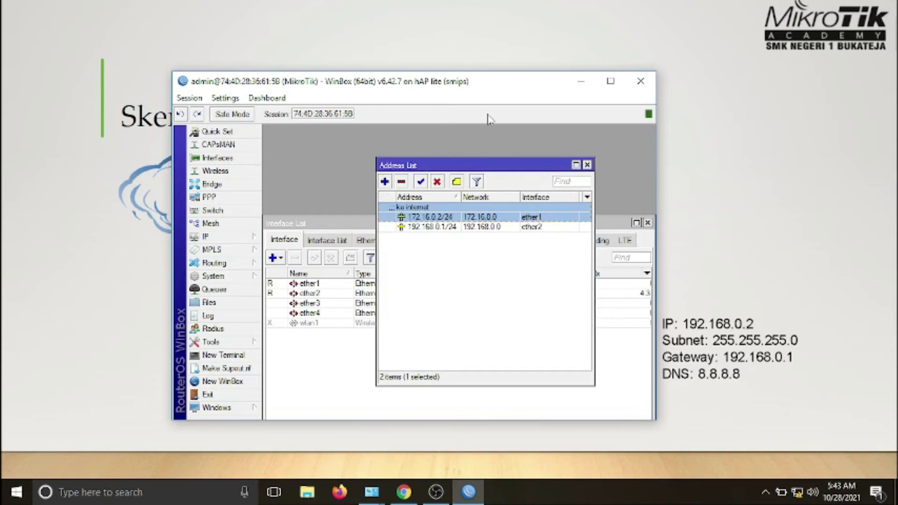
# Compare the address list with the ether1 and ether2 addresses on the Skema Jaringan diagram, and return to WinBox
pyautogui.moveTo(462, 84); pyautogui.dragTo(485, 350)
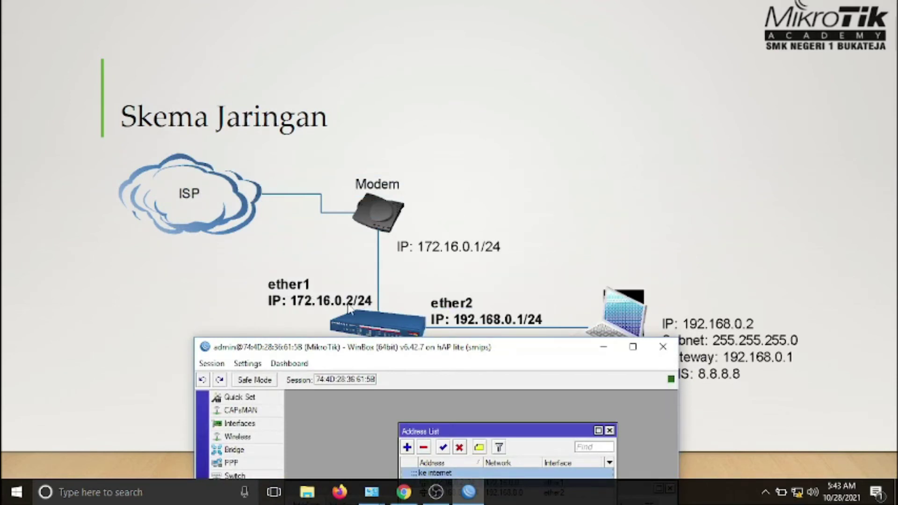
pyautogui.moveTo(409, 348); pyautogui.dragTo(136, 38)
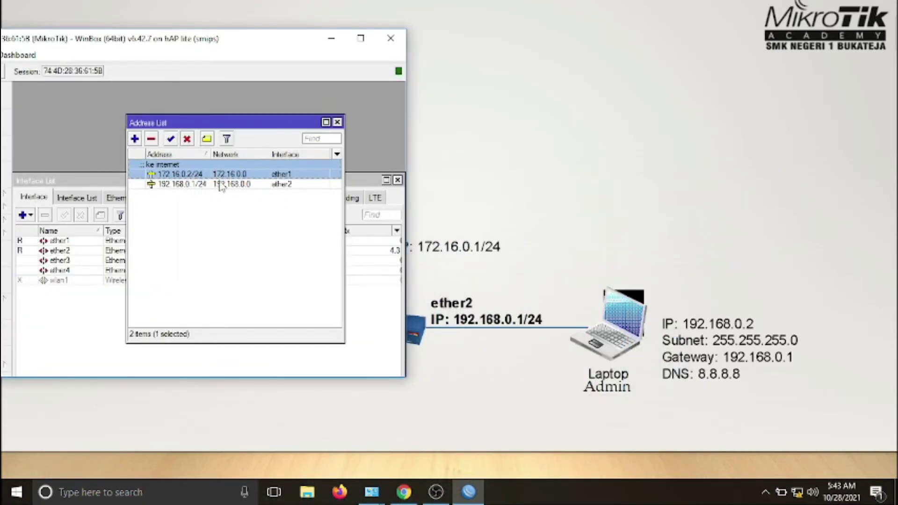
pyautogui.moveTo(202, 42); pyautogui.dragTo(370, 93)
pyautogui.click(152, 249)
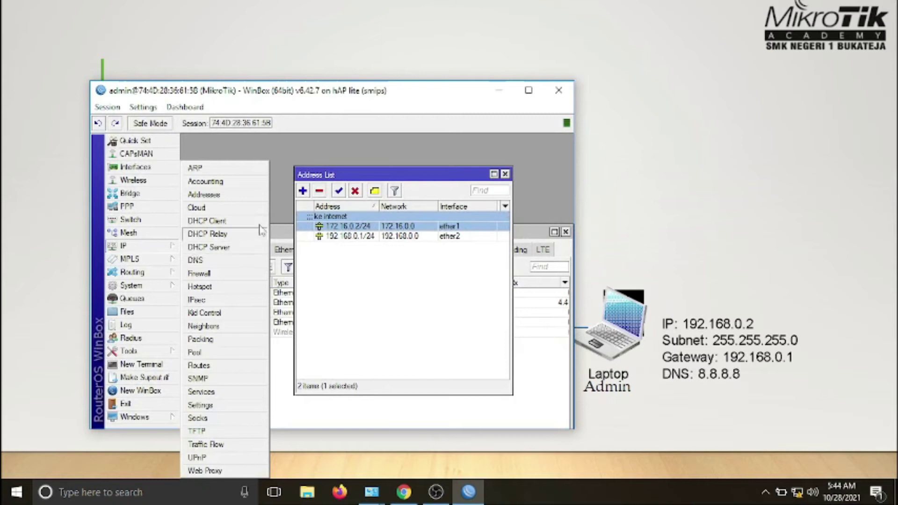
pyautogui.click(500, 93)
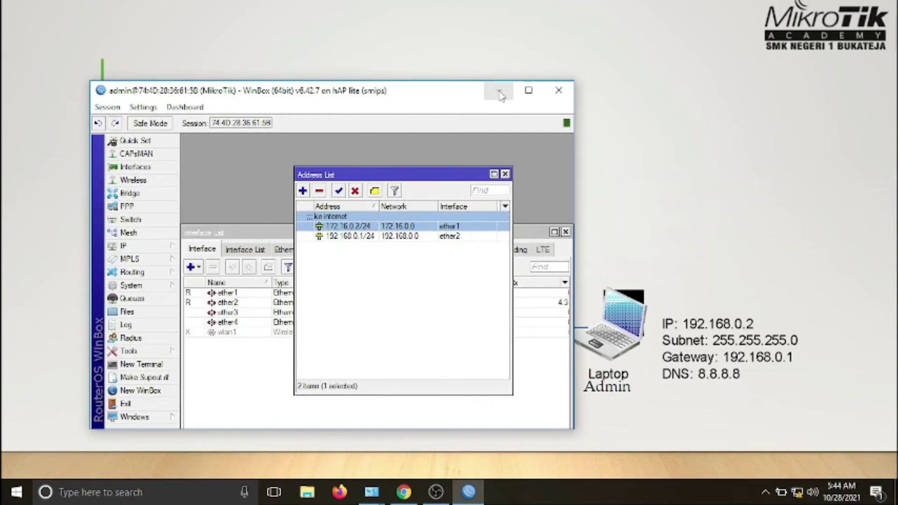
pyautogui.click(499, 93)
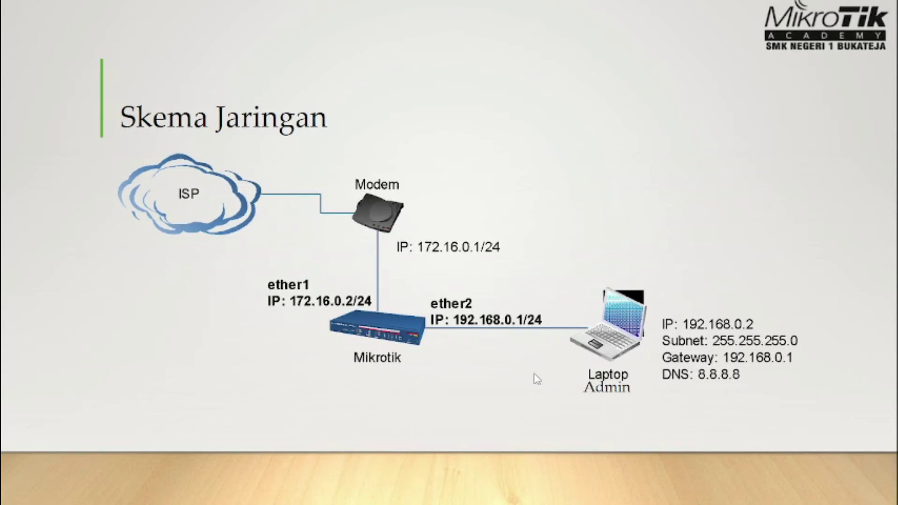
pyautogui.hotkey('alt', 'Tab')
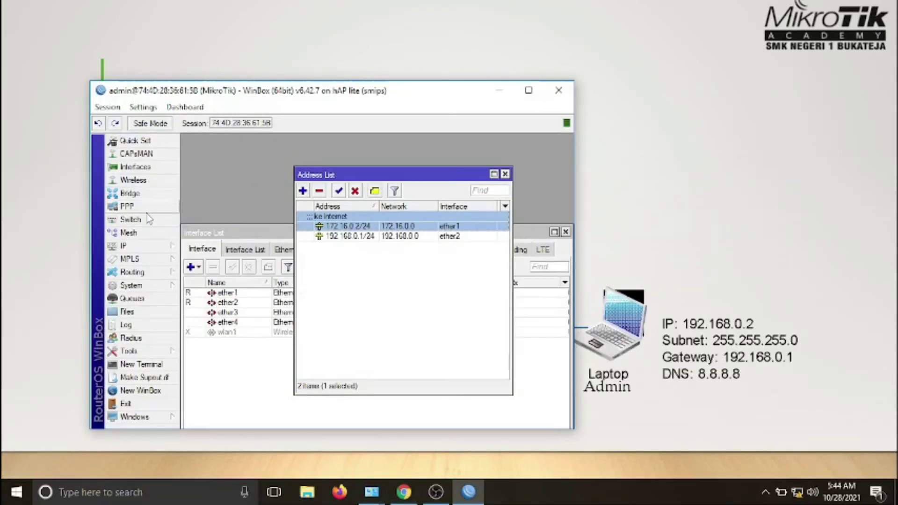
# Add a default route for 0.0.0.0/0 with the modem's address from the network diagram, 172.16.0.1, as gateway
pyautogui.click(133, 247)
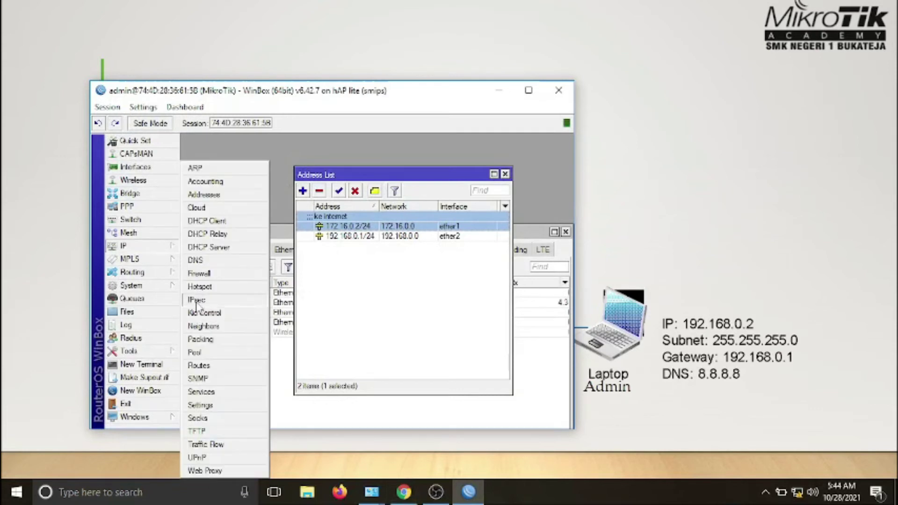
pyautogui.click(198, 366)
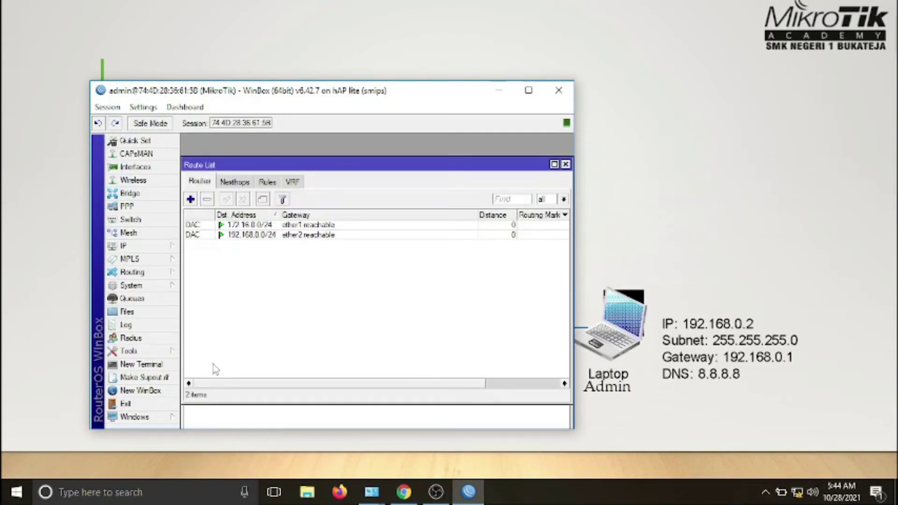
pyautogui.click(192, 201)
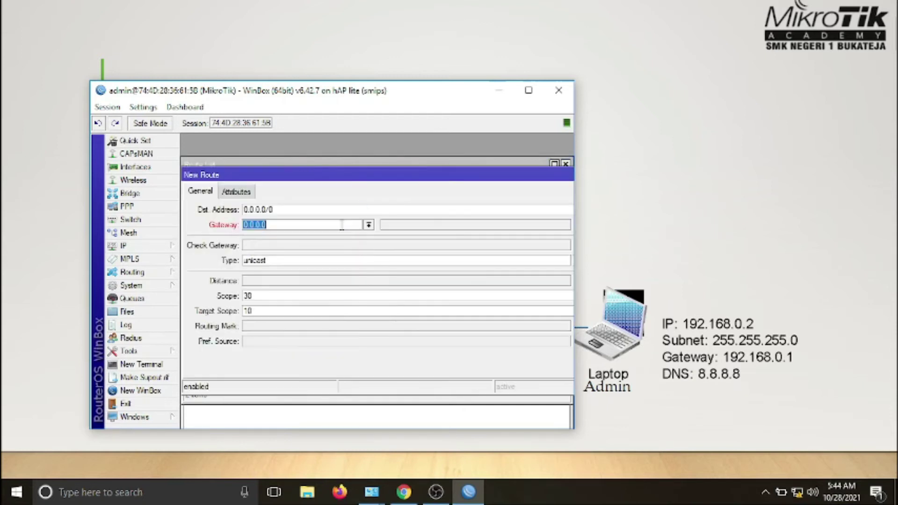
pyautogui.write('19')
pyautogui.moveTo(414, 95); pyautogui.dragTo(521, 376)
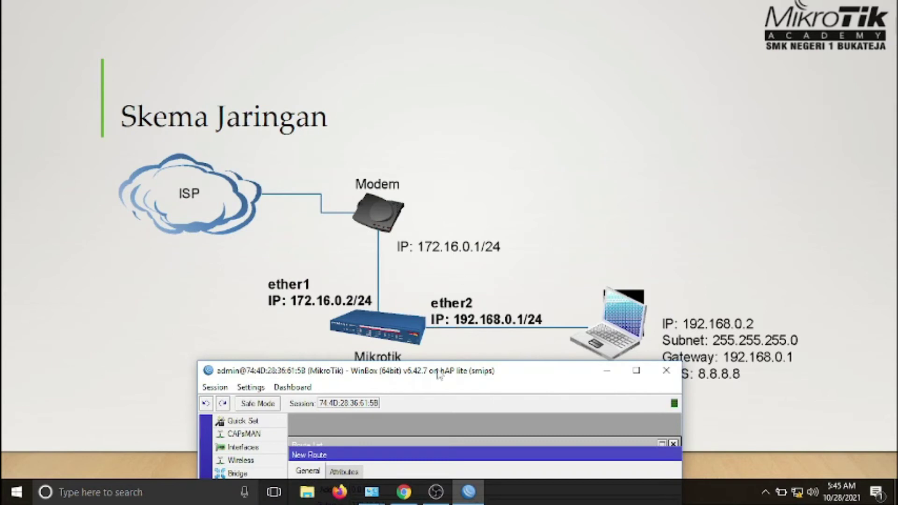
pyautogui.moveTo(436, 380); pyautogui.dragTo(379, 85)
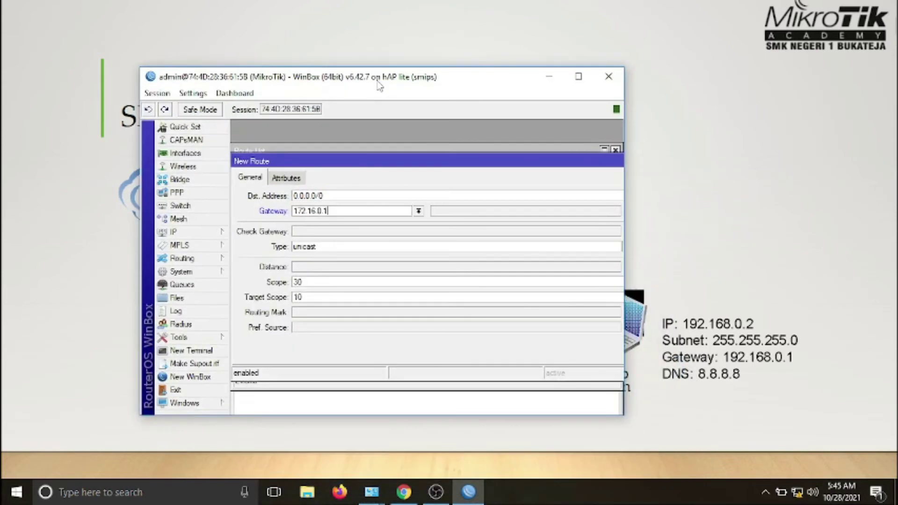
pyautogui.click(579, 76)
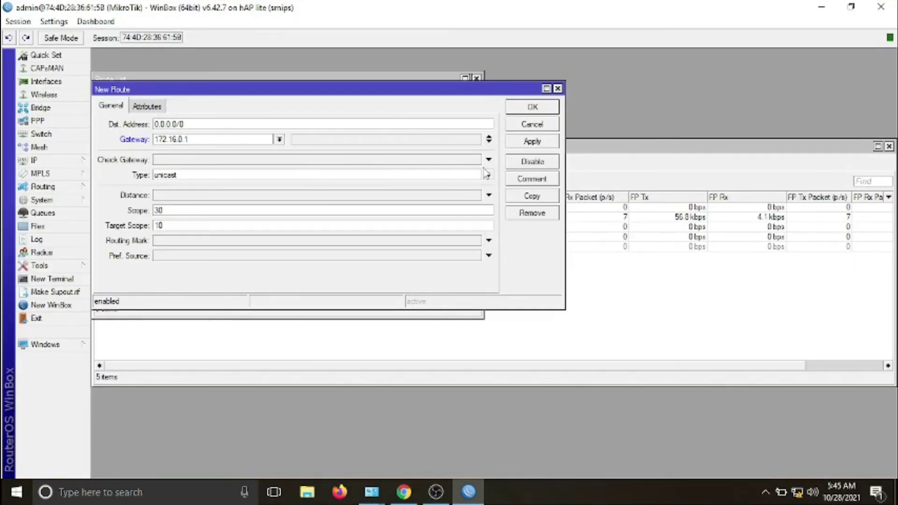
pyautogui.click(531, 141)
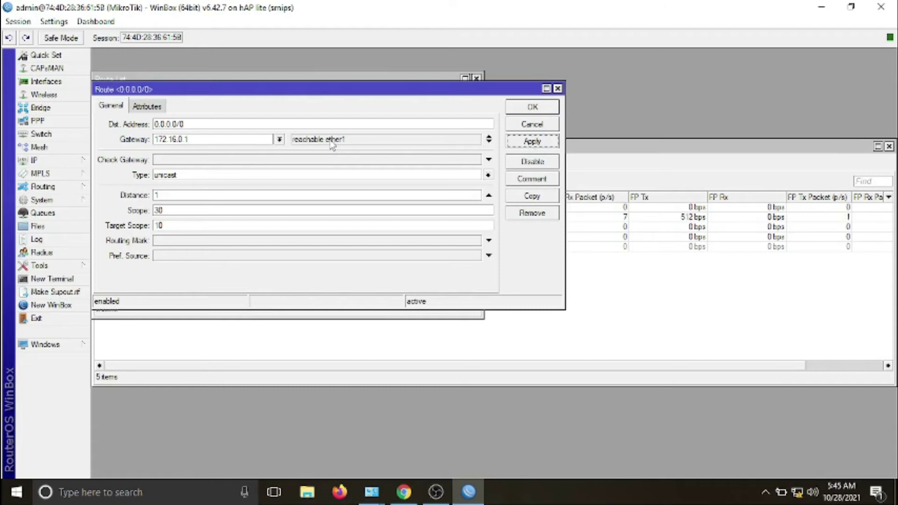
pyautogui.click(533, 107)
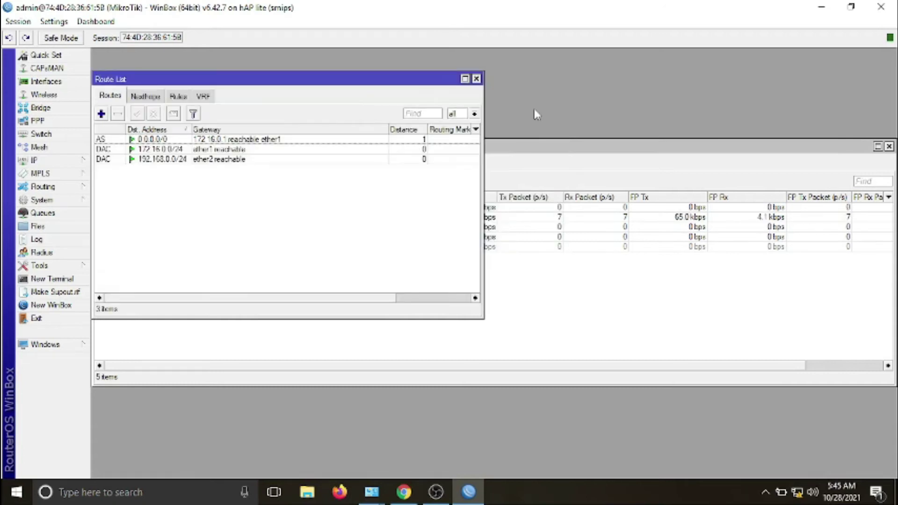
# Open the firewall settings, and test the router's internet connection by pinging 8.8.8.8 from a new terminal
pyautogui.click(55, 161)
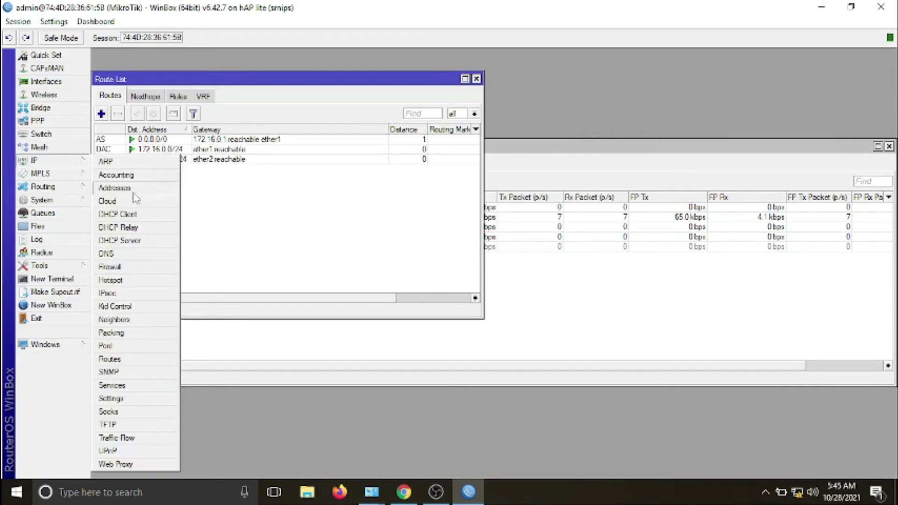
pyautogui.click(110, 267)
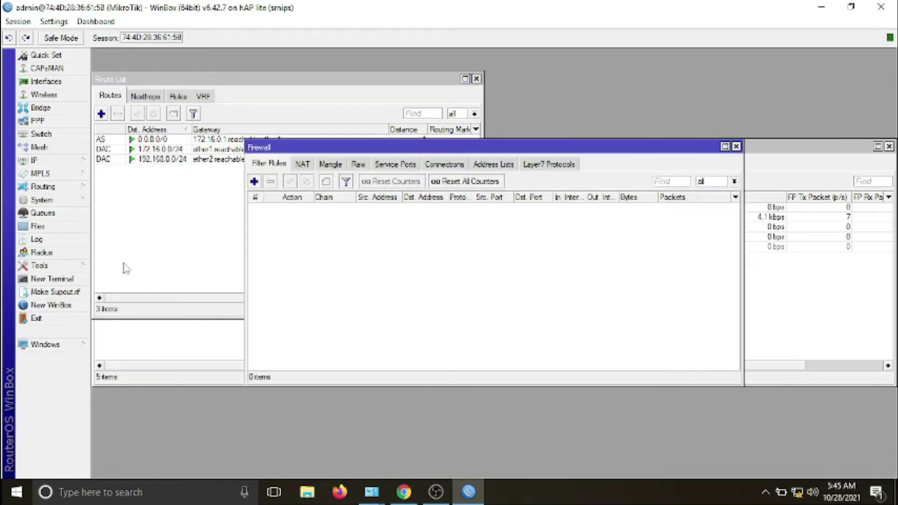
pyautogui.click(51, 279)
pyautogui.write('ping')
pyautogui.press('BackSpace')
pyautogui.press('BackSpace')
pyautogui.write('ing 8.8.8.')
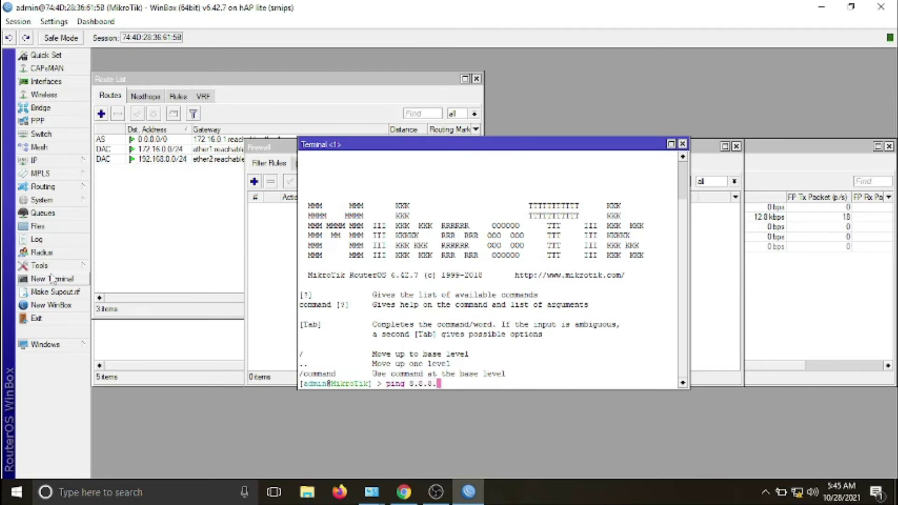
pyautogui.write('8')
pyautogui.press('Return')
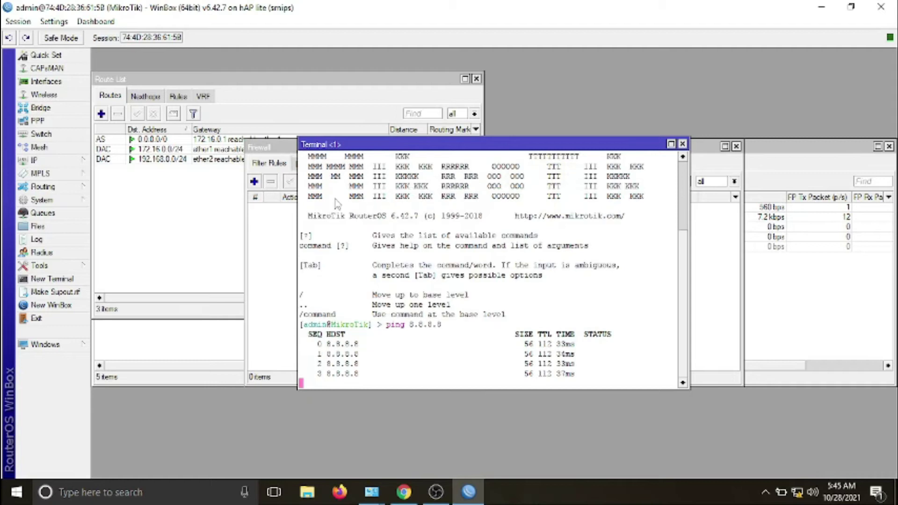
pyautogui.click(684, 145)
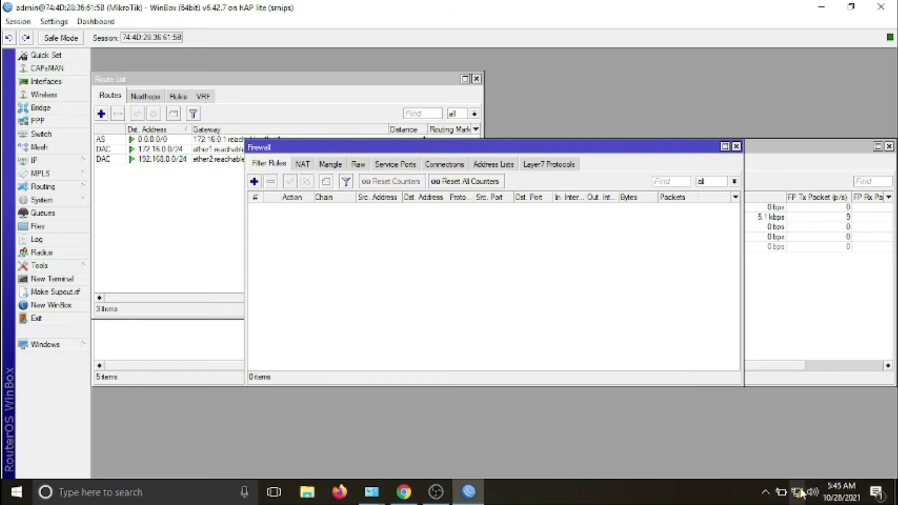
# Return from the network diagram to WinBox and start a firewall NAT rule on chain srcnat with out interface ether1
pyautogui.moveTo(801, 496)
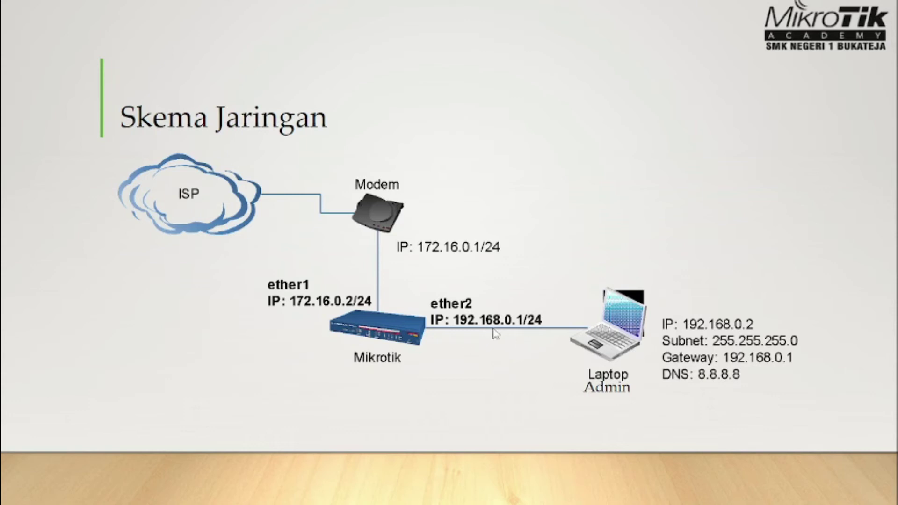
pyautogui.hotkey('alt', 'Tab')
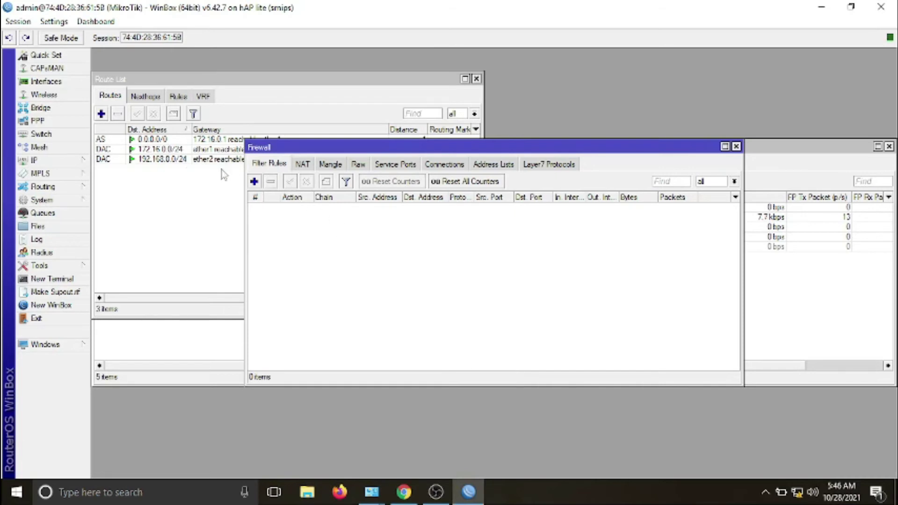
pyautogui.click(82, 165)
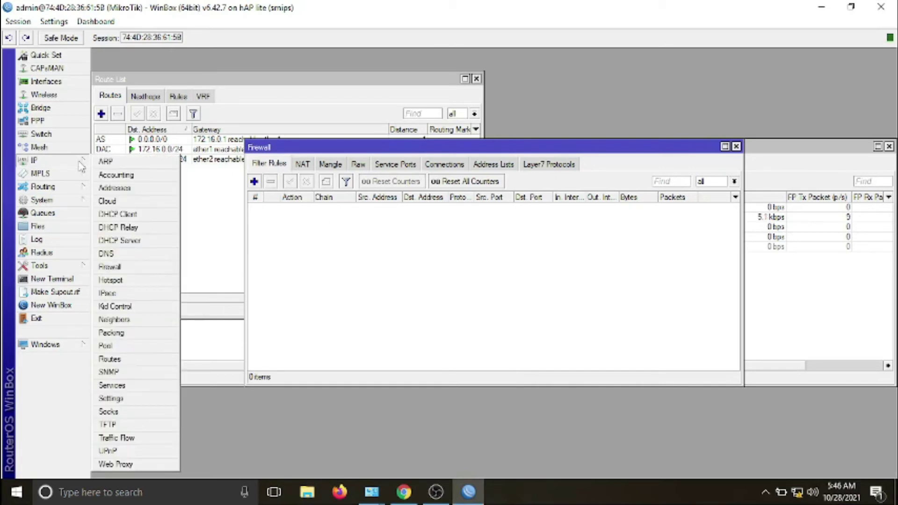
pyautogui.click(112, 271)
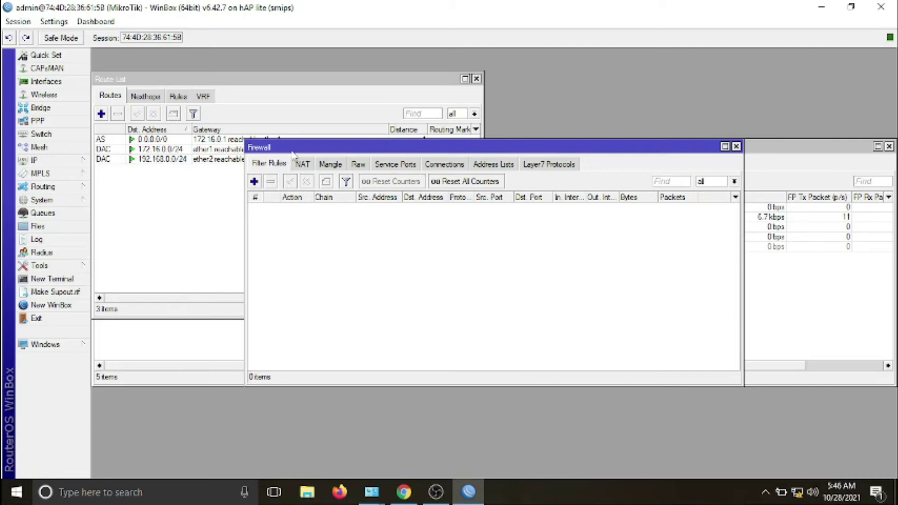
pyautogui.click(303, 164)
pyautogui.click(254, 181)
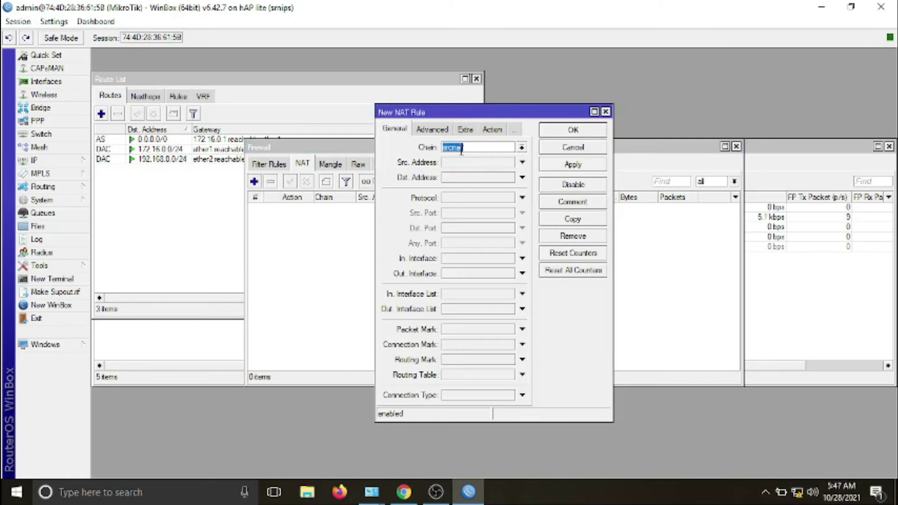
pyautogui.click(520, 273)
pyautogui.click(514, 274)
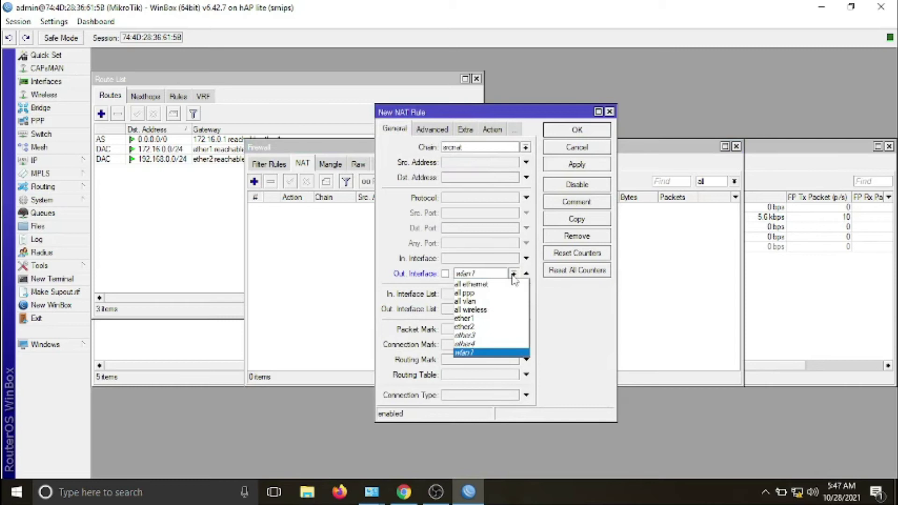
pyautogui.click(497, 319)
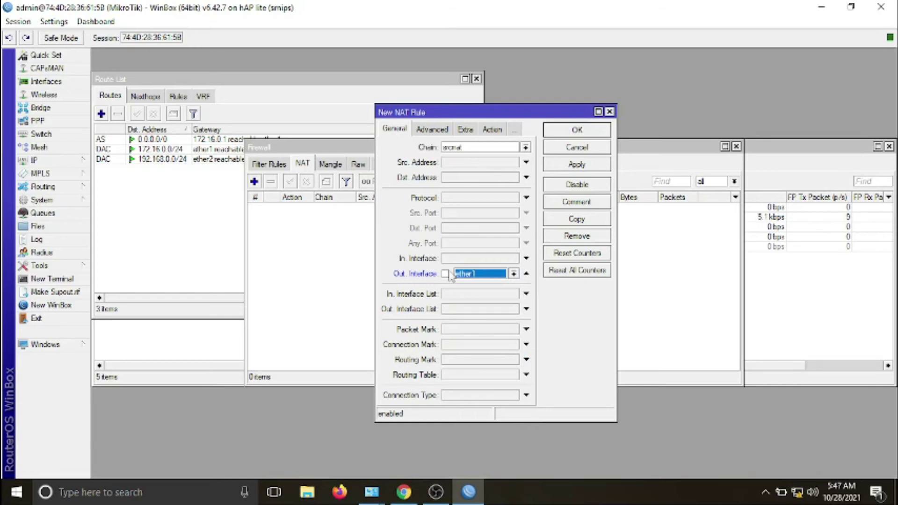
# Set the new NAT rule's action to masquerade, check the Skema Jaringan diagram, and save the rule
pyautogui.click(469, 135)
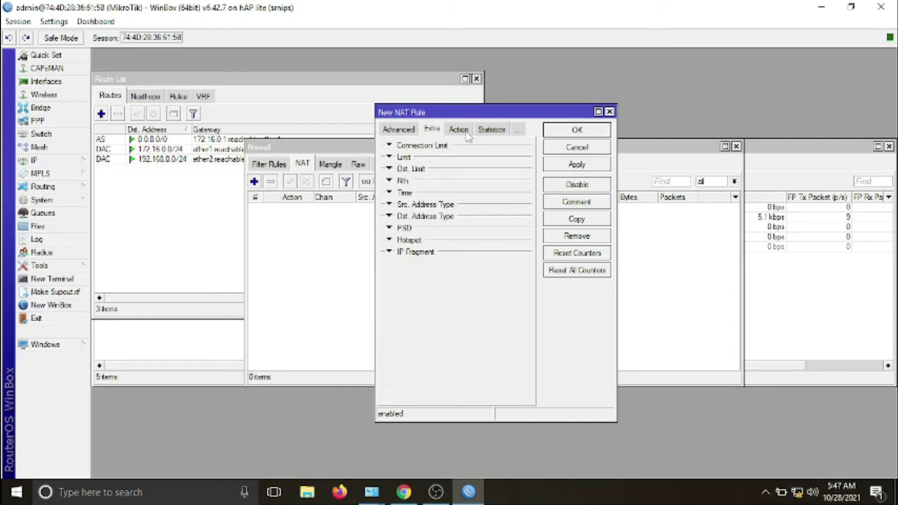
pyautogui.click(460, 132)
pyautogui.click(469, 151)
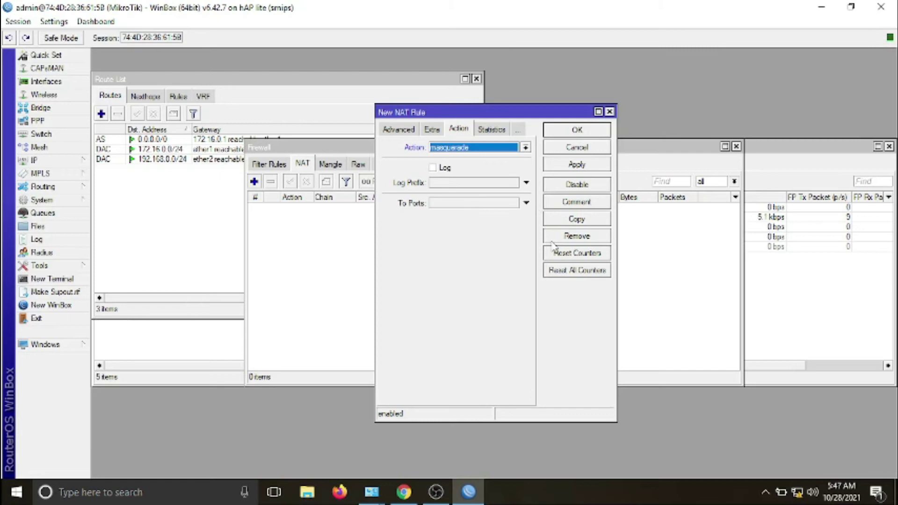
pyautogui.click(415, 502)
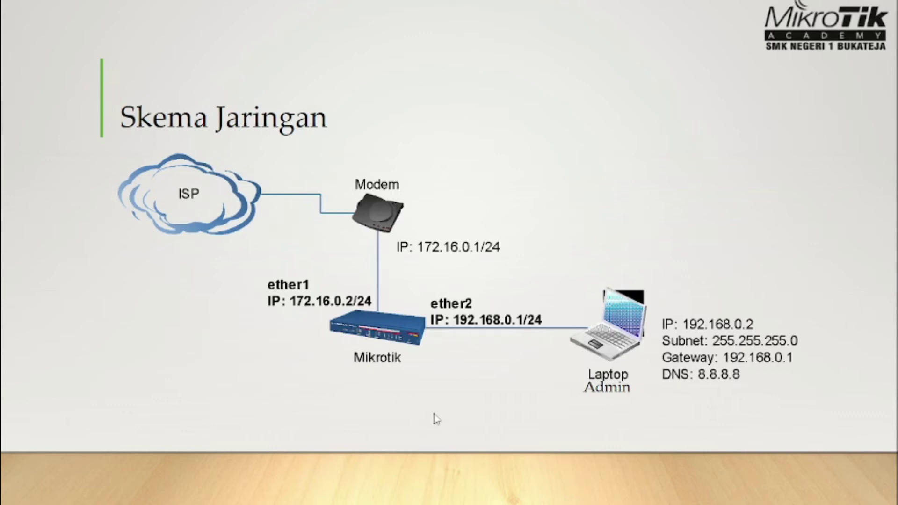
pyautogui.hotkey('alt', 'Tab')
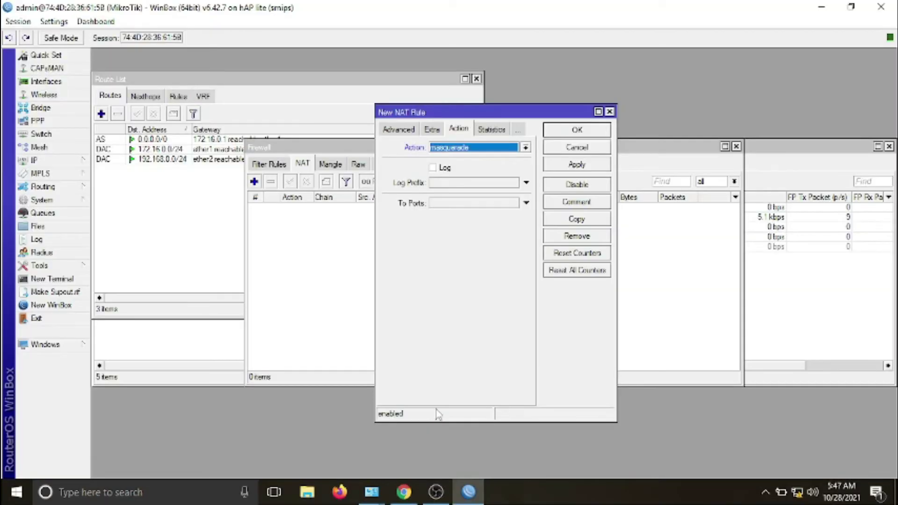
pyautogui.click(590, 135)
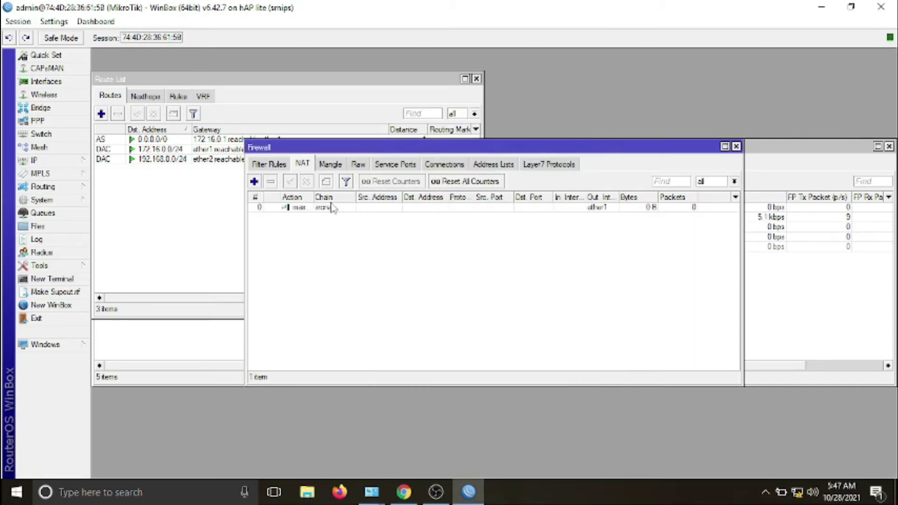
# Maximize the Firewall window and review the saved NAT rule's action
pyautogui.click(725, 146)
pyautogui.doubleClick(485, 114)
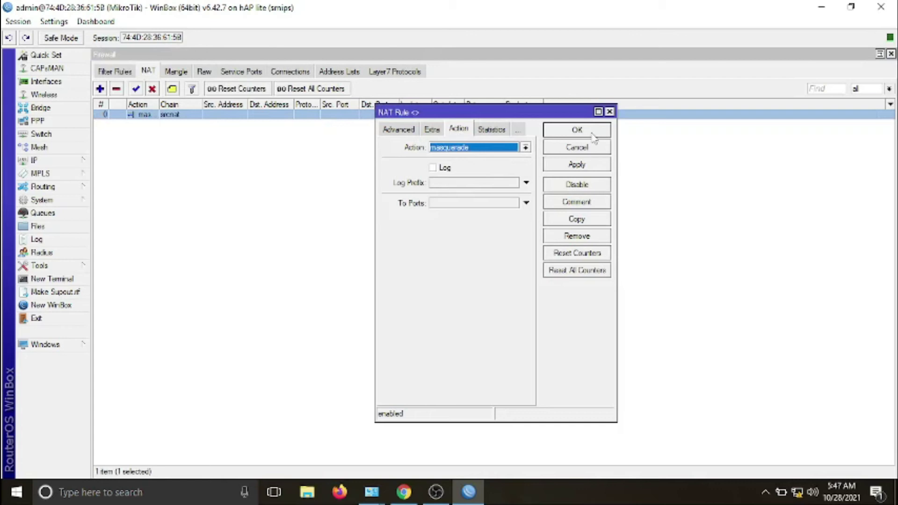
pyautogui.click(577, 130)
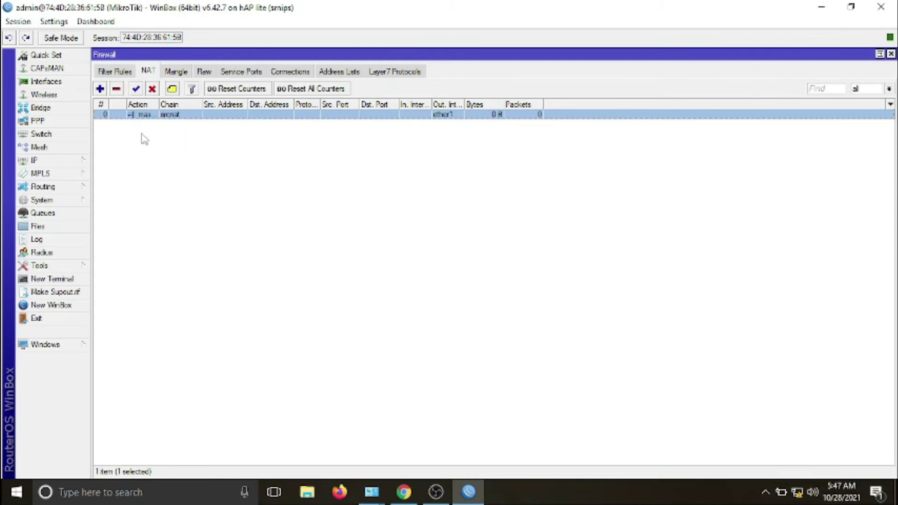
# Enter 8.8.8.8 as the first server in the router's DNS settings
pyautogui.click(63, 163)
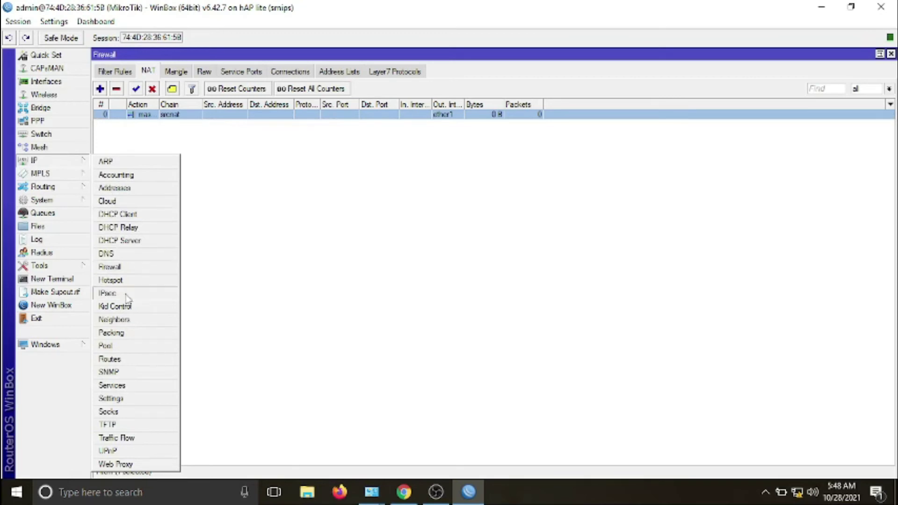
pyautogui.click(118, 254)
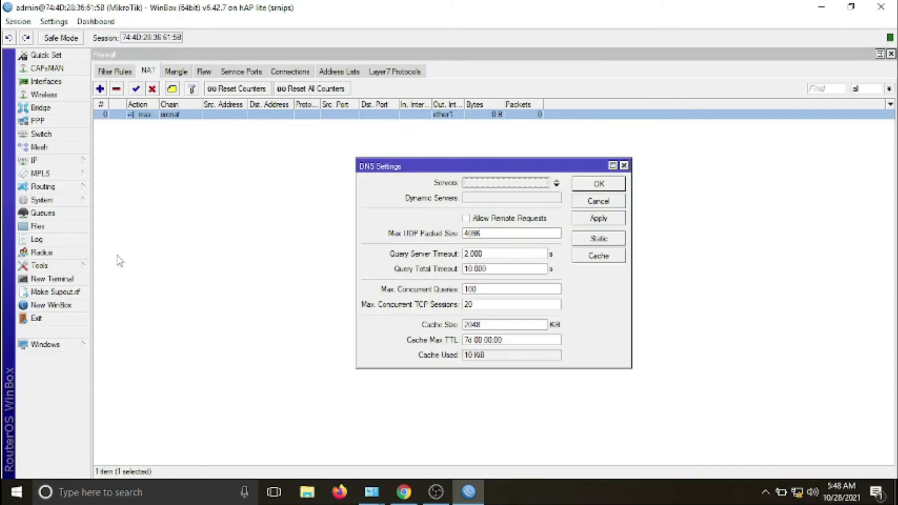
pyautogui.click(476, 183)
pyautogui.write('8.8.8.8')
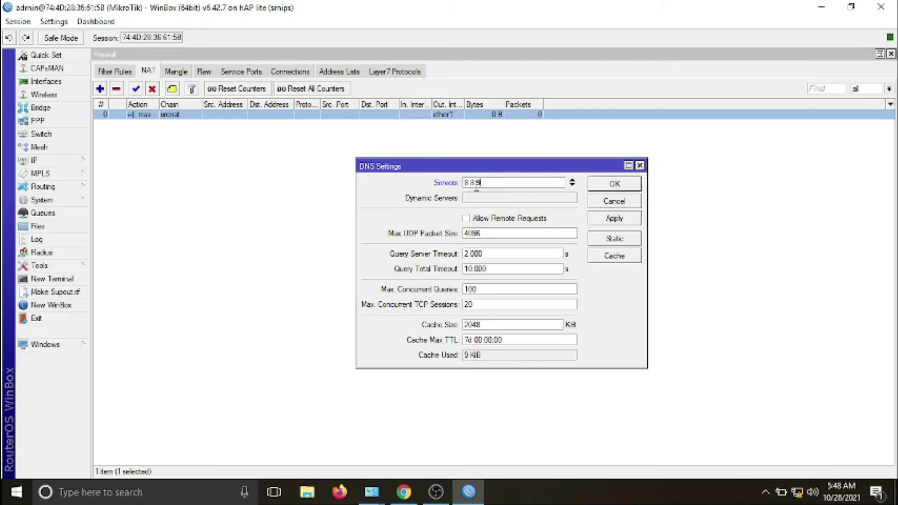
pyautogui.press('BackSpace')
pyautogui.press('BackSpace')
pyautogui.press('BackSpace')
pyautogui.write('9')
# Add 8.8.4.4 as a second DNS server with remote requests allowed, save the settings, and return to the Skema Jaringan diagram
pyautogui.click(572, 185)
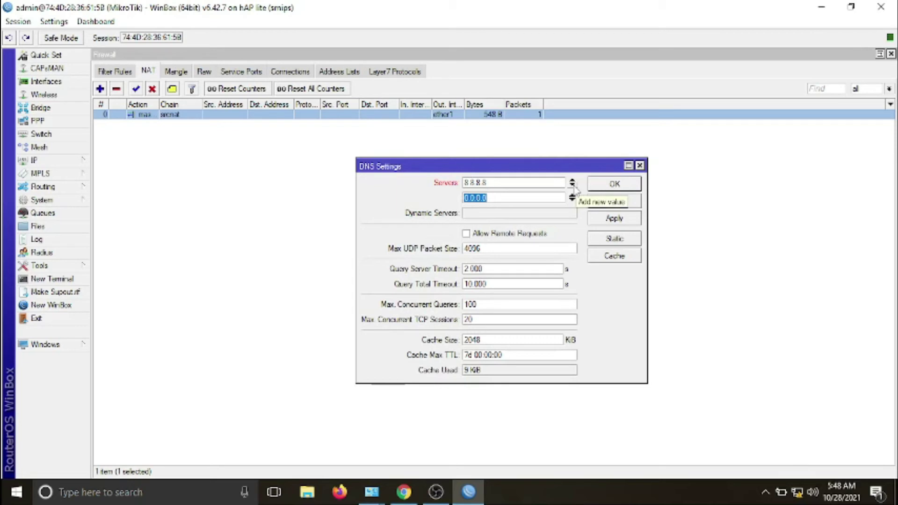
pyautogui.write('8.8.4.4')
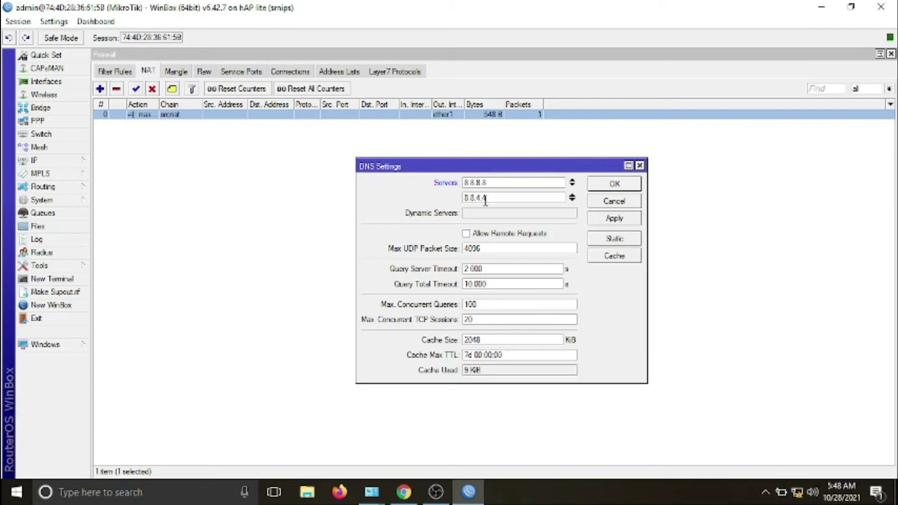
pyautogui.click(466, 233)
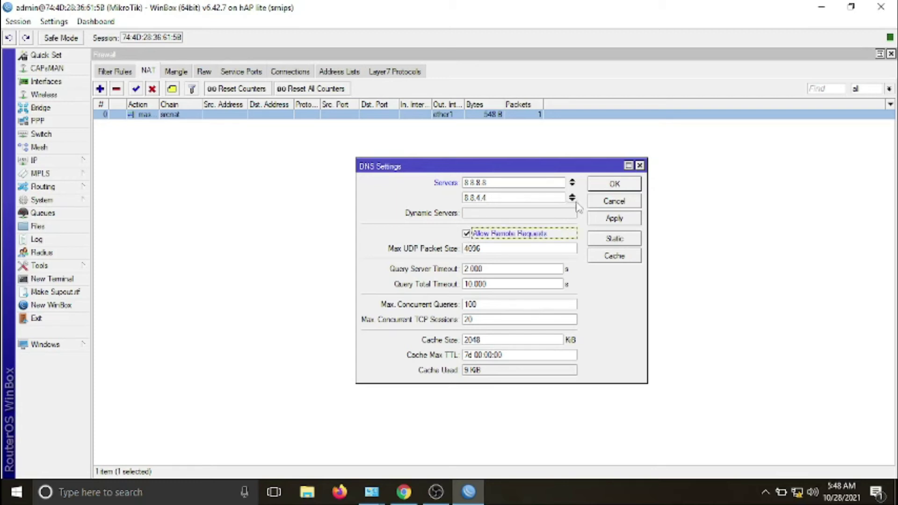
pyautogui.click(614, 185)
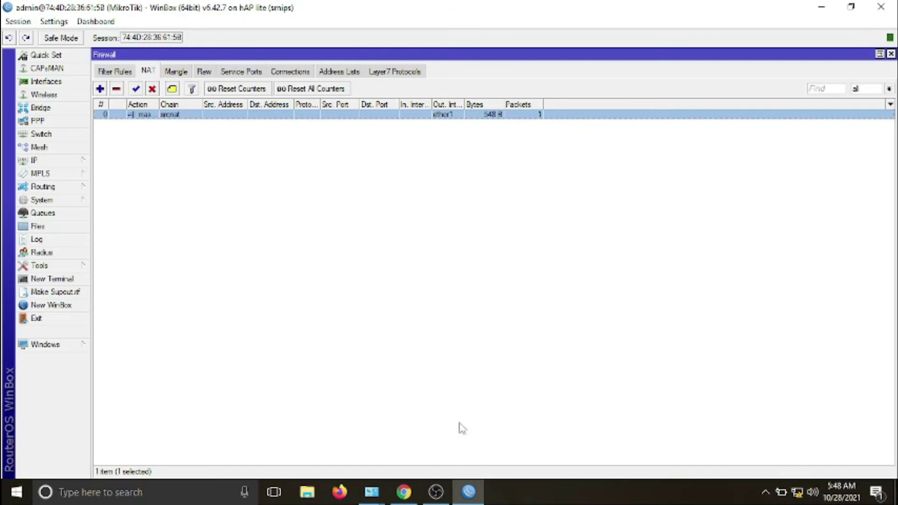
pyautogui.click(409, 488)
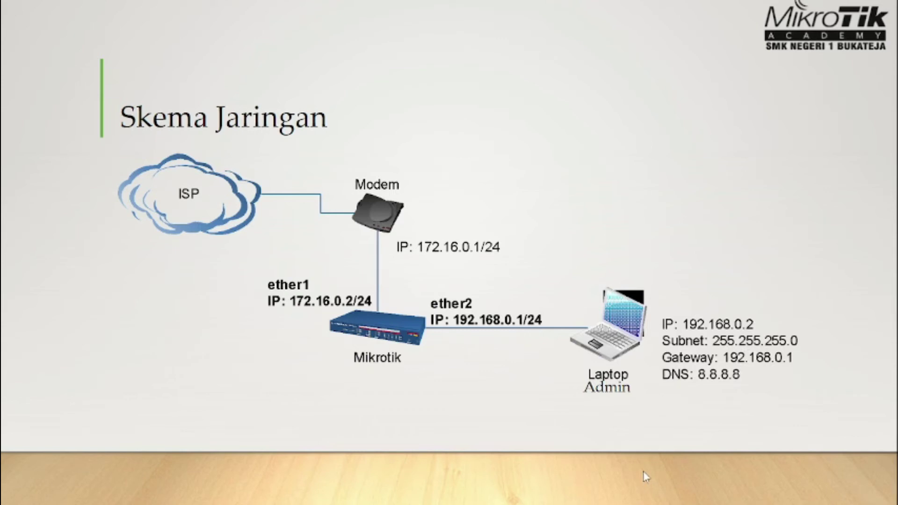
# Switch to Network Connections and open the TCP/IPv4 properties of the Ethernet 2 adapter
pyautogui.hotkey('alt', 'Tab')
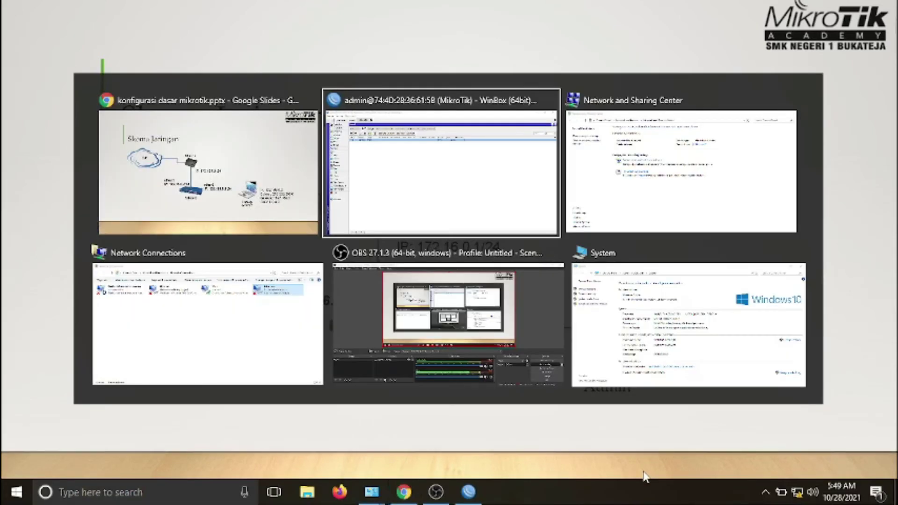
pyautogui.press('Tab')
pyautogui.press('Tab')
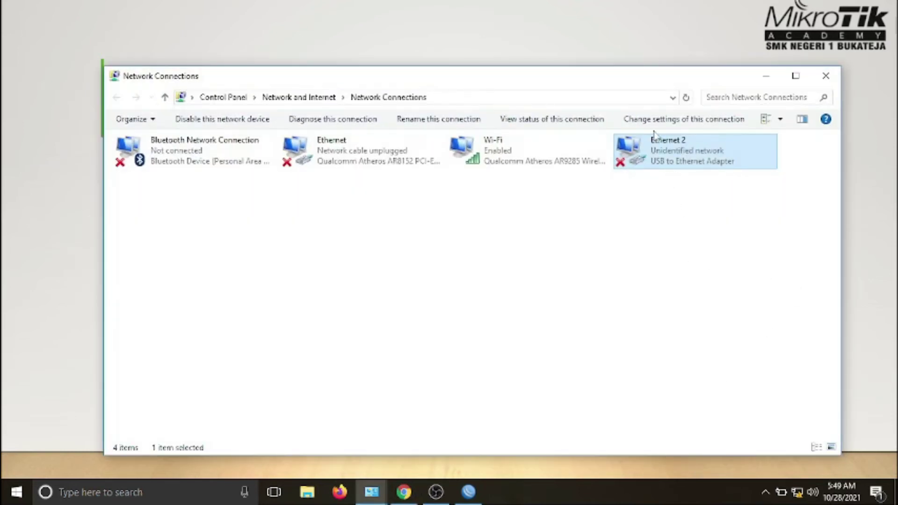
pyautogui.rightClick(656, 149)
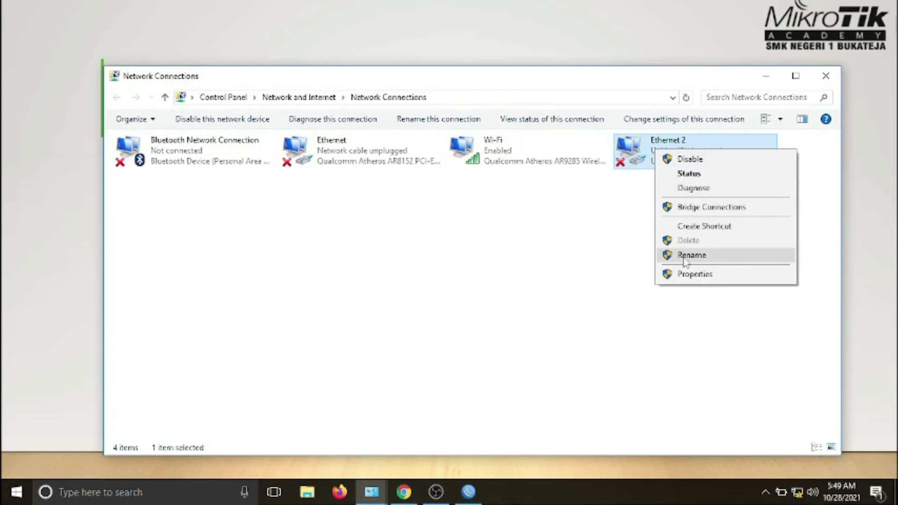
pyautogui.click(687, 275)
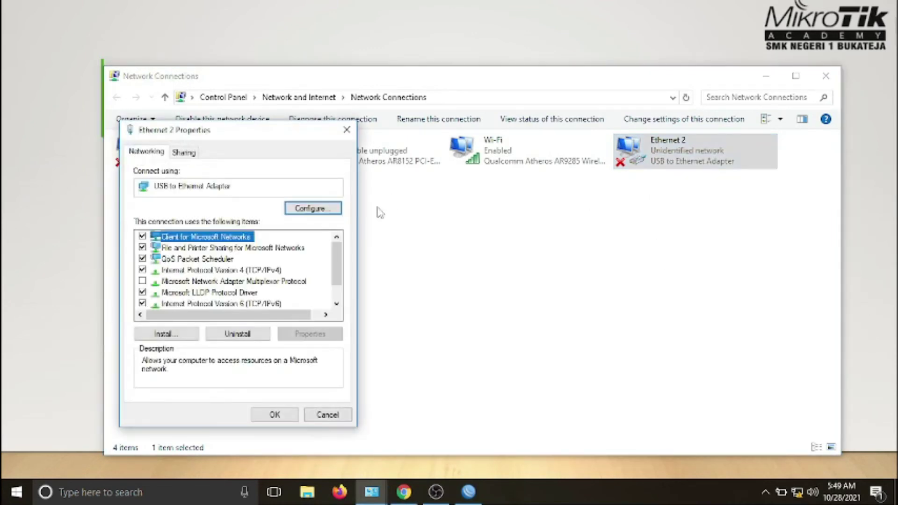
pyautogui.click(270, 272)
pyautogui.click(309, 333)
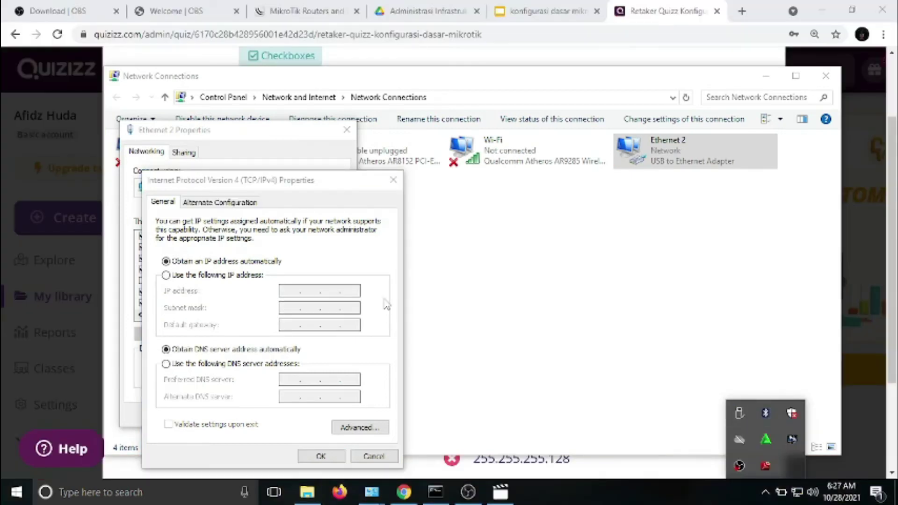
# Assign Ethernet 2 the static IP 192.168.0.2, subnet mask 255.255.255.0, gateway 192.168.0.1 and preferred DNS server 8.8.8.8
pyautogui.click(253, 277)
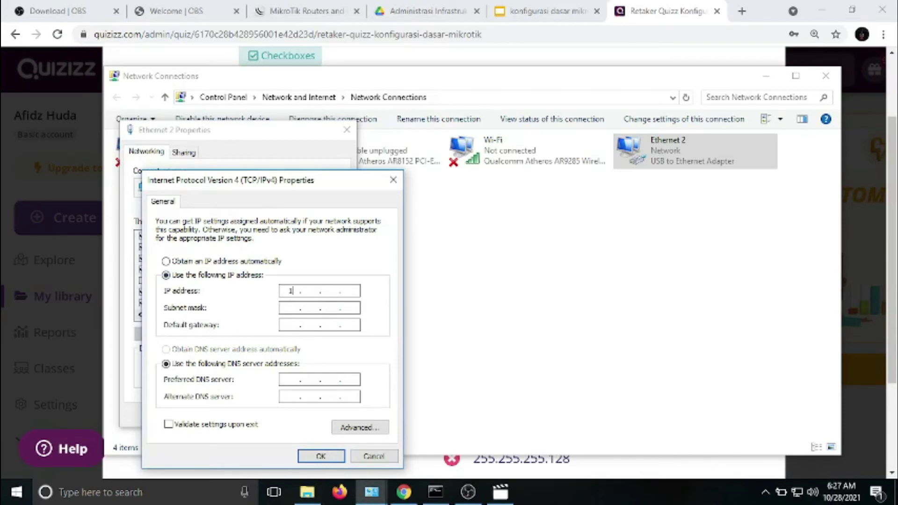
pyautogui.write('192 . 168 . 0 . 2')
pyautogui.click(291, 309)
pyautogui.click(294, 326)
pyautogui.write('192 . 168')
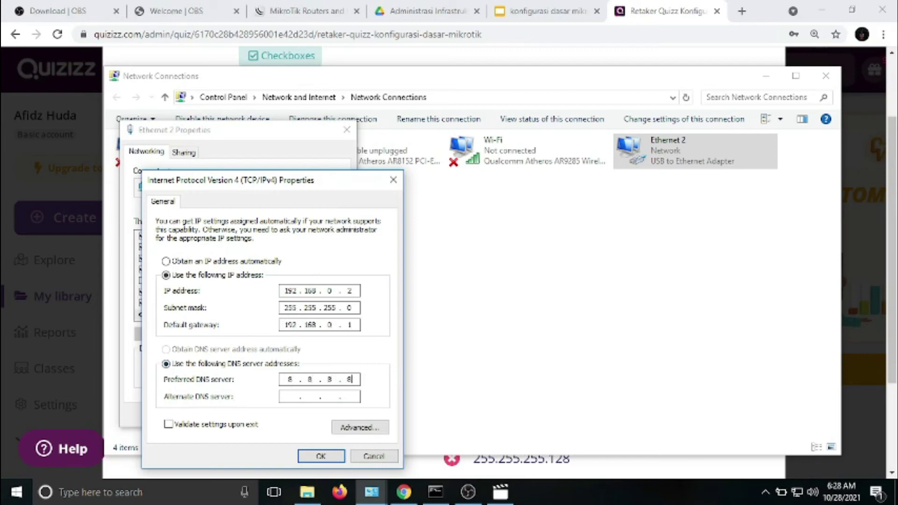
# Check the gateway and DNS entries, clear the alternate DNS server, and save the Ethernet 2 adapter's settings
pyautogui.click(294, 397)
pyautogui.doubleClick(342, 326)
pyautogui.click(290, 380)
pyautogui.click(339, 384)
pyautogui.click(353, 396)
pyautogui.press('BackSpace')
pyautogui.press('BackSpace')
pyautogui.press('BackSpace')
pyautogui.press('BackSpace')
pyautogui.click(333, 456)
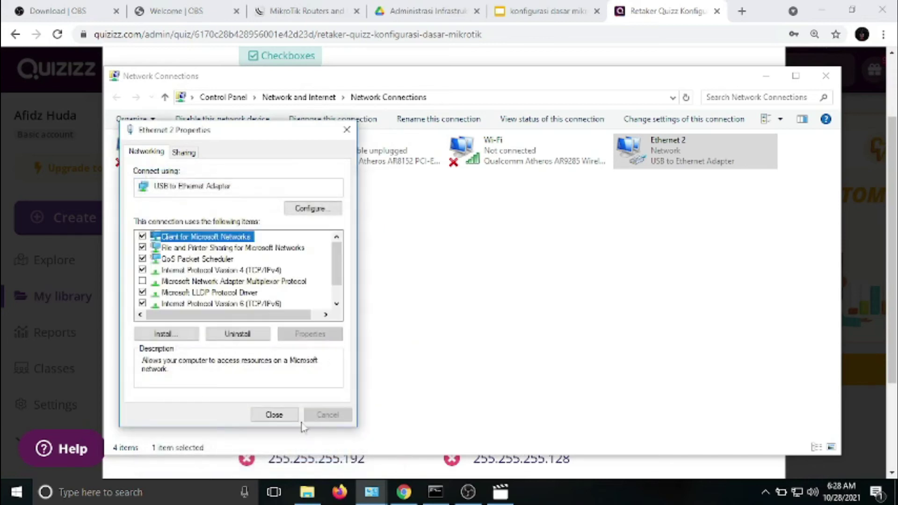
pyautogui.click(275, 415)
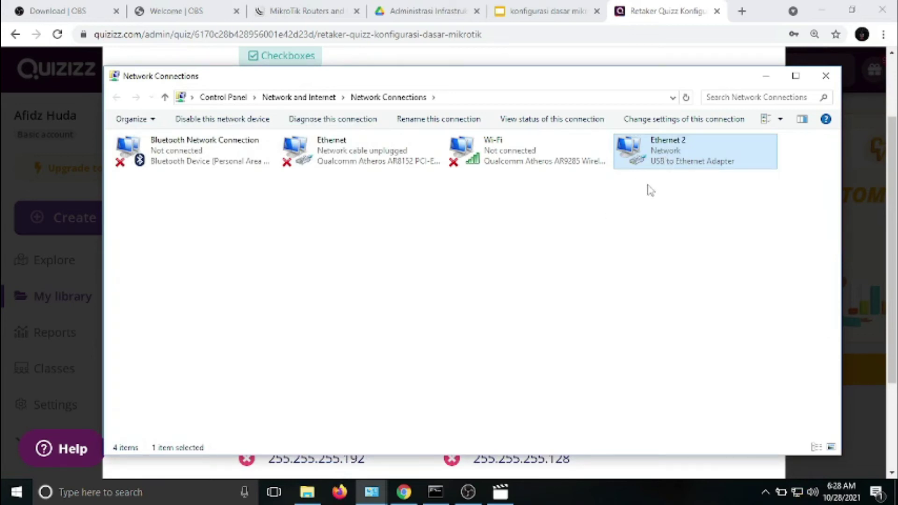
pyautogui.press('super+r')
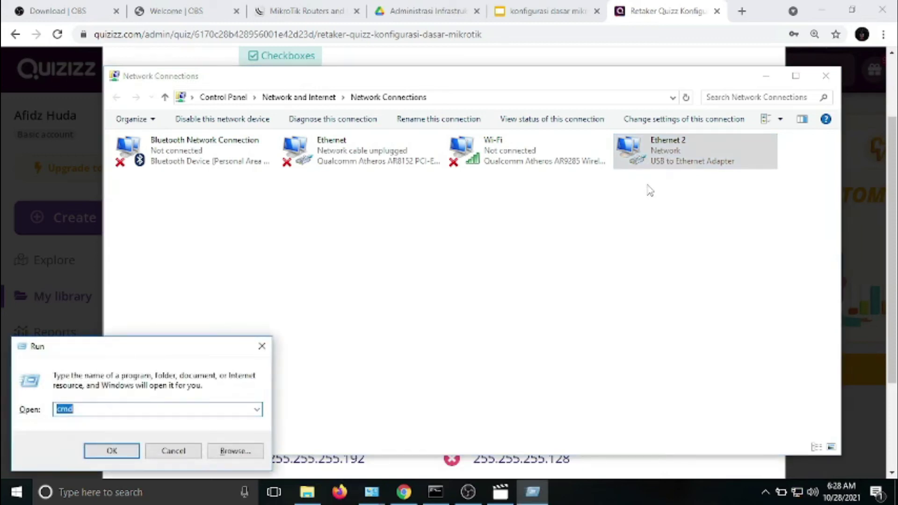
pyautogui.write('cmd')
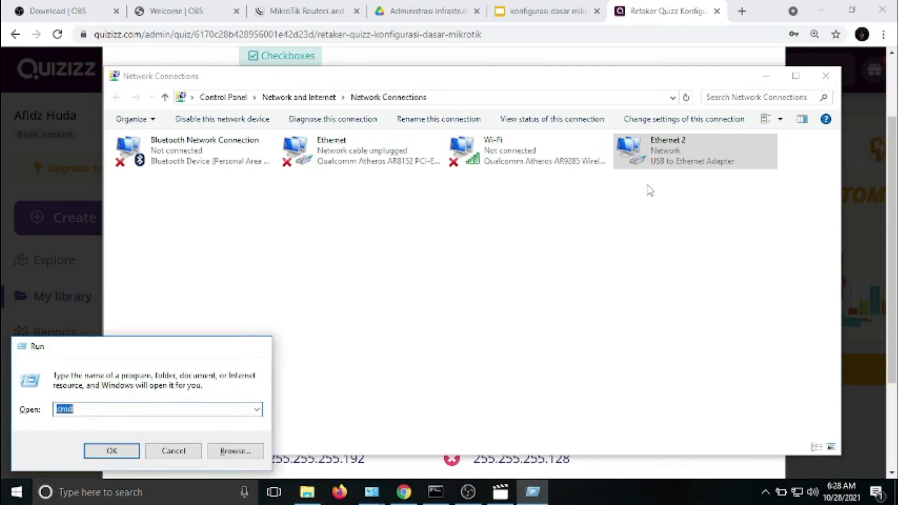
pyautogui.press('Return')
pyautogui.write('ping www')
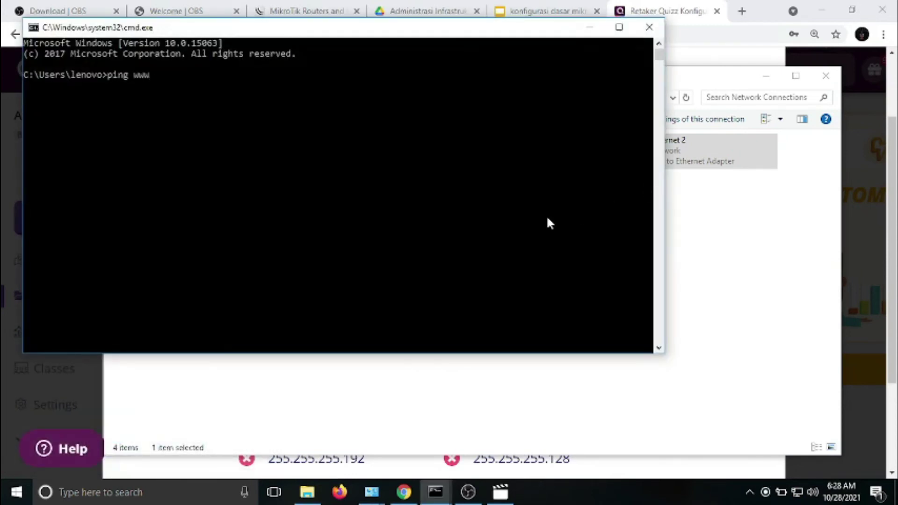
pyautogui.write('oogle.com')
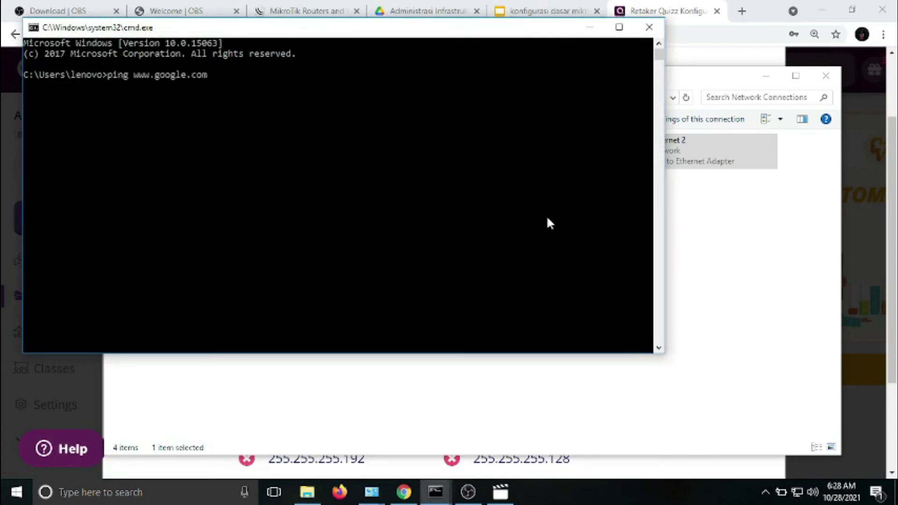
pyautogui.press('Return')
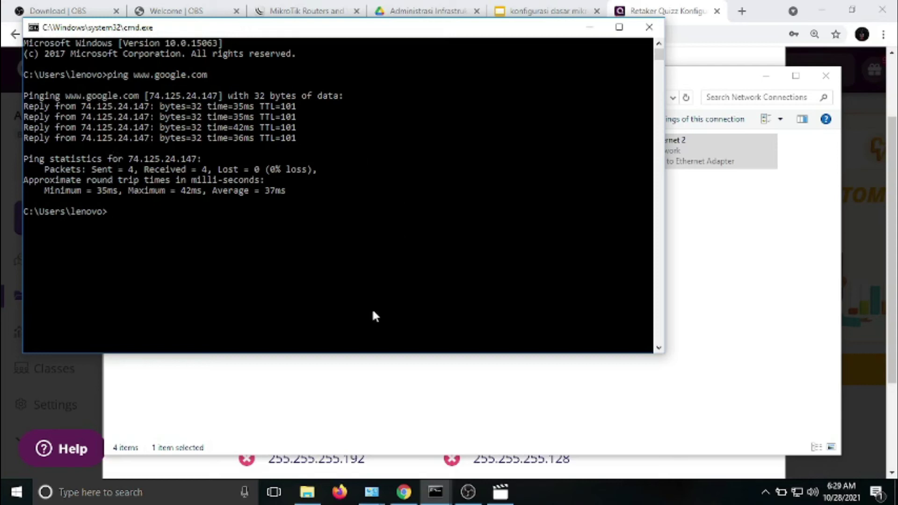
# Switch to the Quizizz quiz in Chrome and review question 1 on the client's subnet mask, including its topology diagram and answer options
pyautogui.click(404, 491)
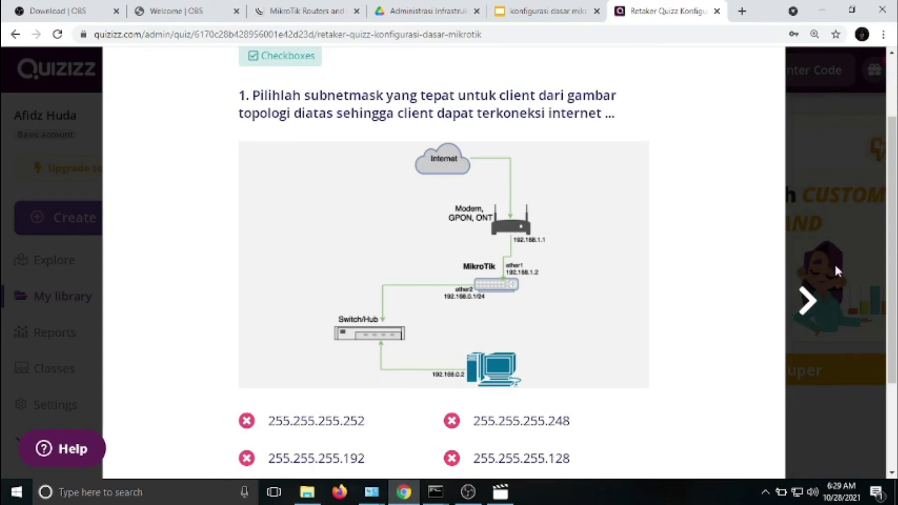
pyautogui.moveTo(893, 155); pyautogui.dragTo(872, 130)
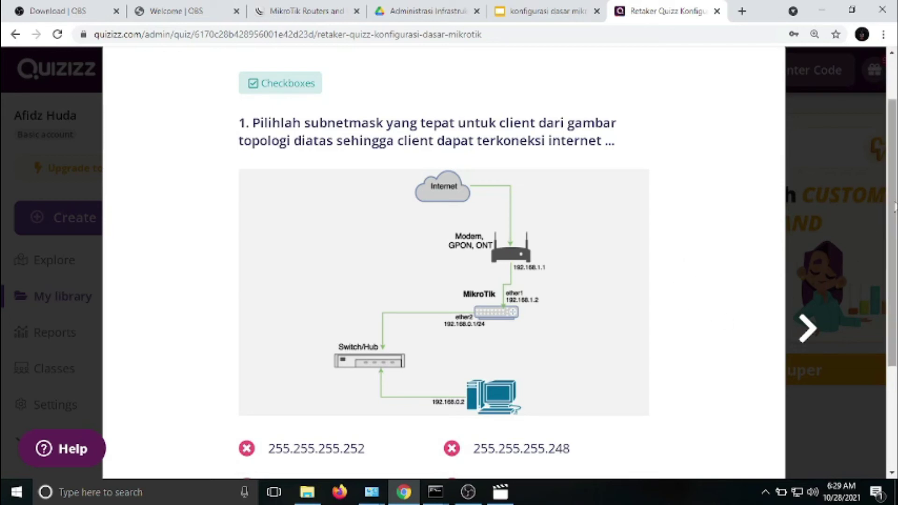
pyautogui.moveTo(895, 208); pyautogui.dragTo(893, 229)
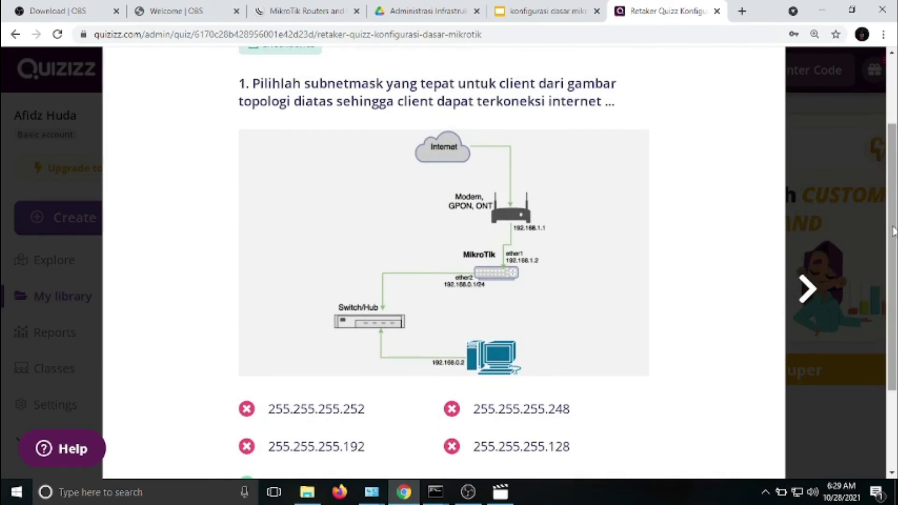
pyautogui.moveTo(893, 229)
pyautogui.mouseDown()
pyautogui.moveTo(894, 255)
pyautogui.moveTo(894, 234)
pyautogui.mouseUp()
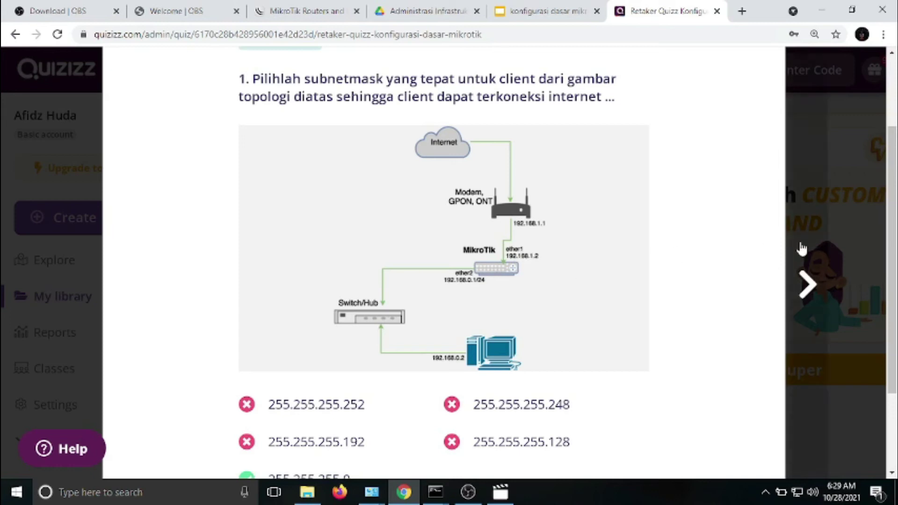
pyautogui.scroll(1, 742, 248)
pyautogui.moveTo(897, 239)
pyautogui.mouseDown()
pyautogui.moveTo(896, 267)
pyautogui.moveTo(896, 248)
pyautogui.mouseUp()
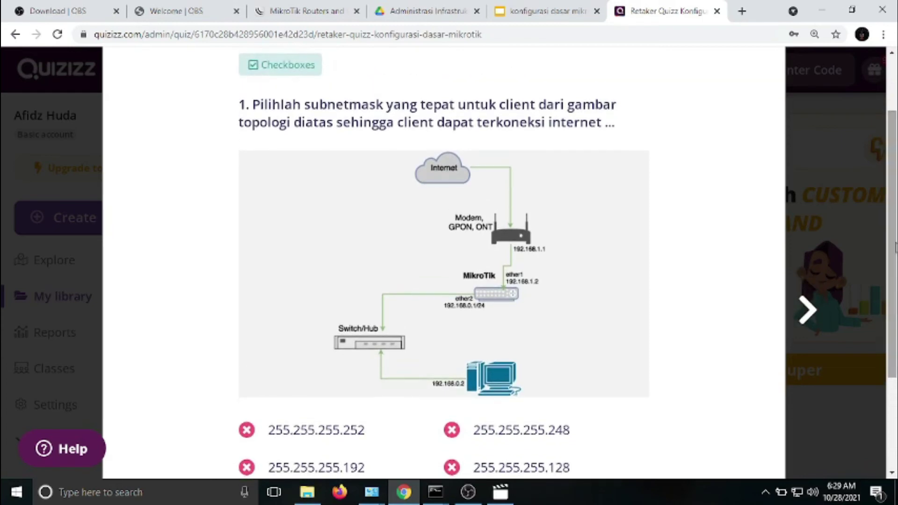
pyautogui.moveTo(896, 248)
pyautogui.mouseDown()
pyautogui.moveTo(895, 269)
pyautogui.moveTo(894, 253)
pyautogui.mouseUp()
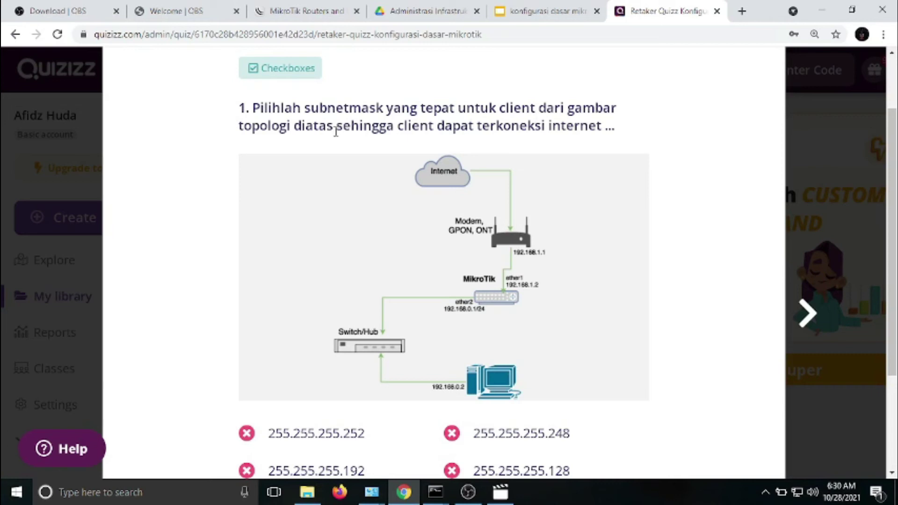
pyautogui.moveTo(311, 123); pyautogui.dragTo(326, 125)
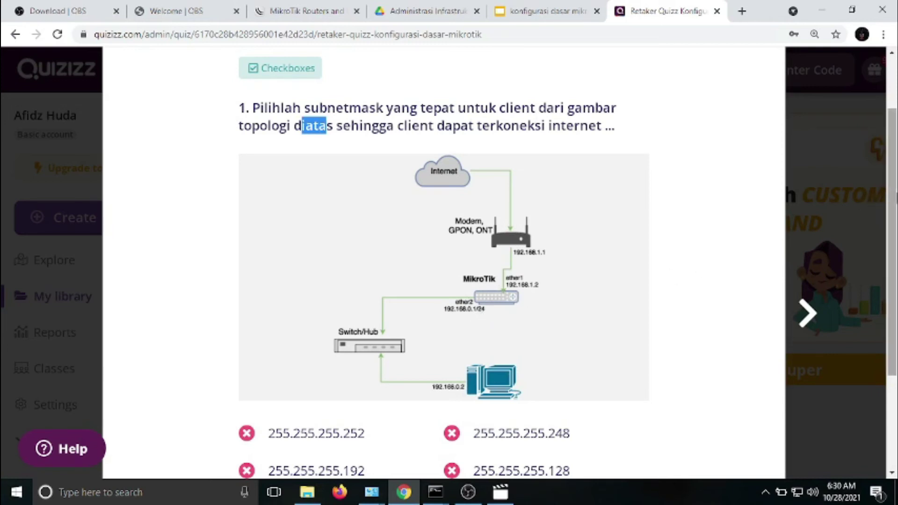
pyautogui.scroll(-2, 389, 456)
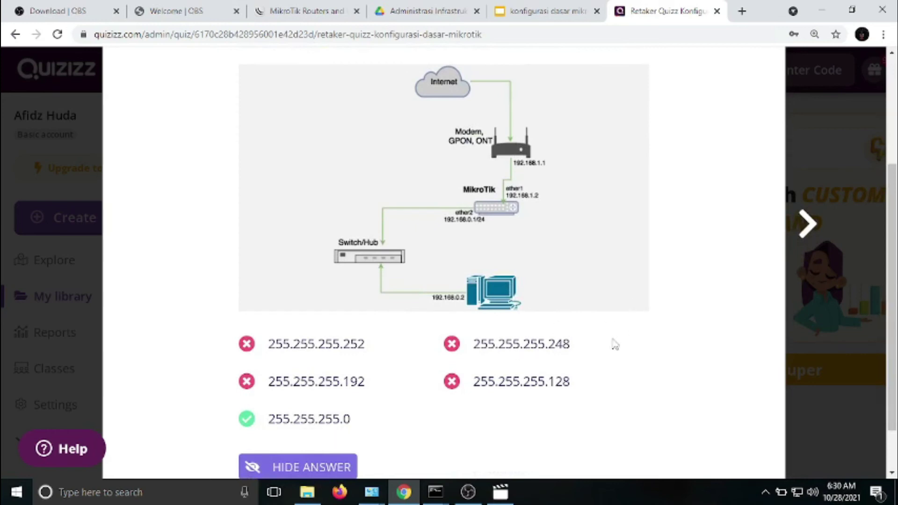
# Go through quiz questions 2 to 7 on NAT, router interfaces, IP address, DNS and DHCP configuration
pyautogui.click(808, 224)
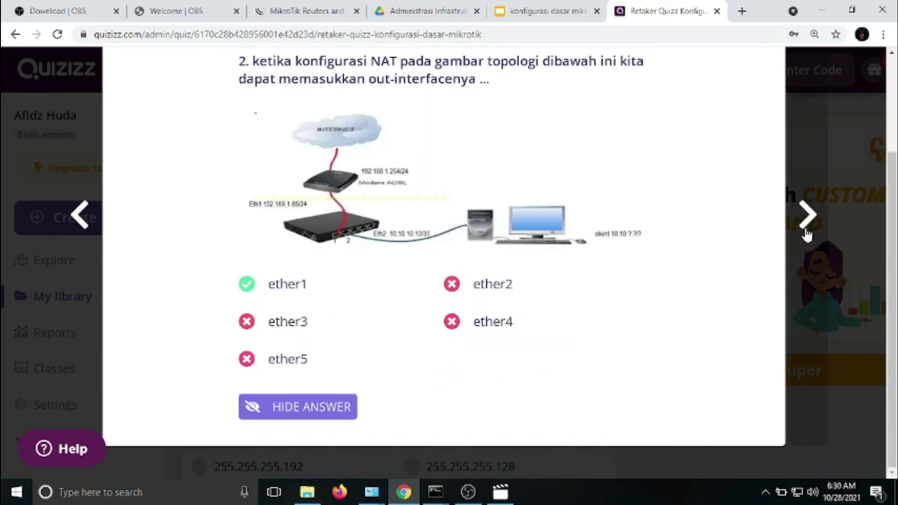
pyautogui.scroll(1, 895, 237)
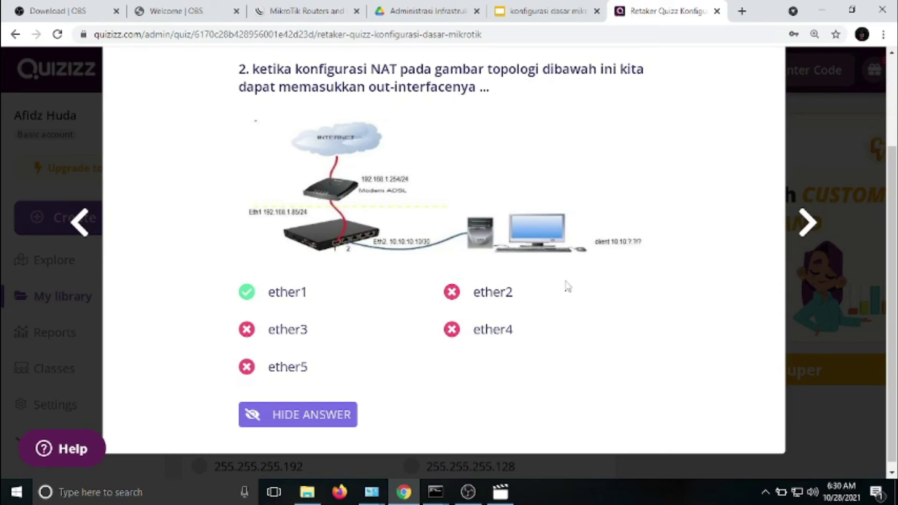
pyautogui.click(801, 229)
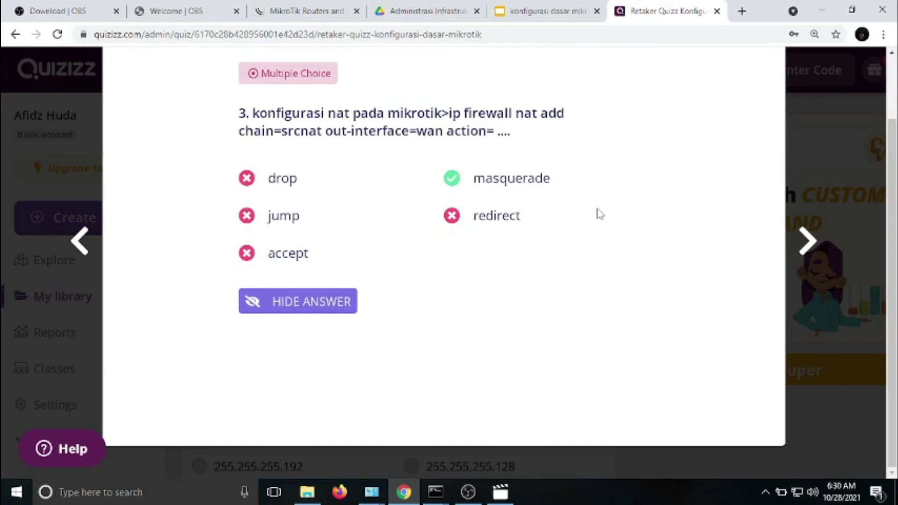
pyautogui.click(799, 248)
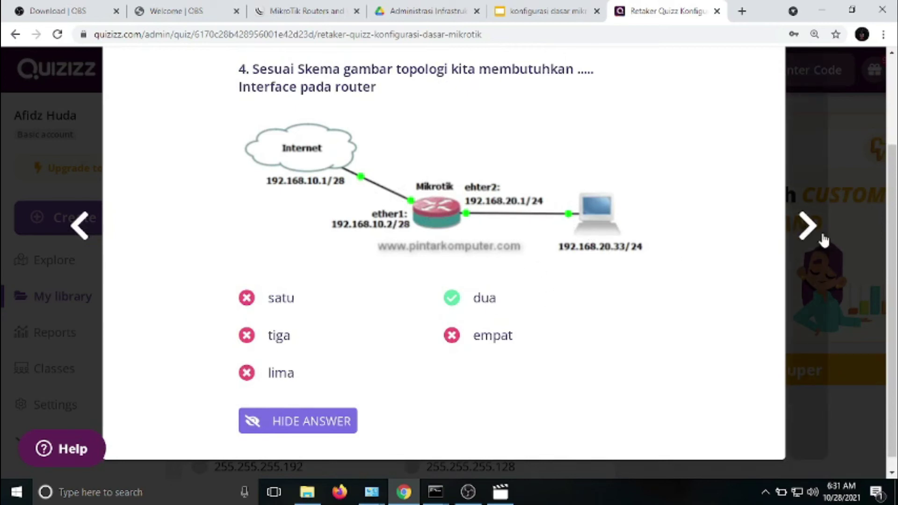
pyautogui.click(805, 228)
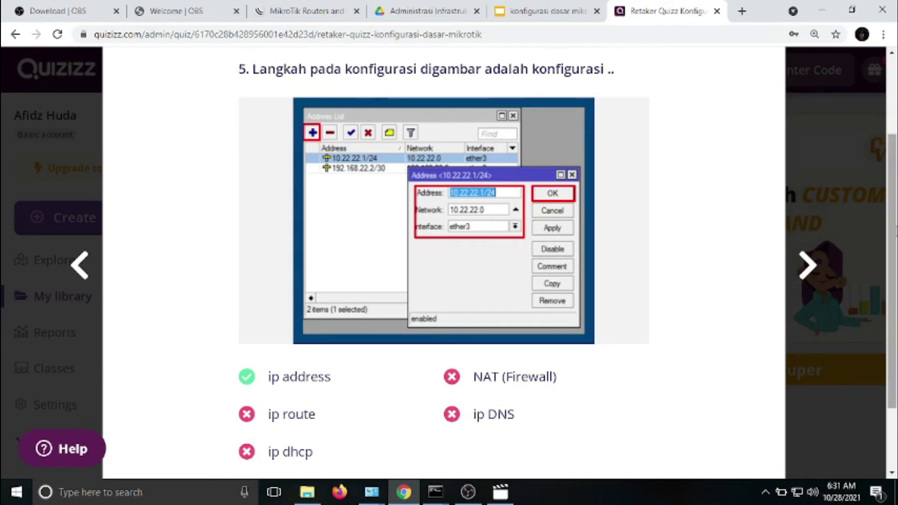
pyautogui.scroll(-1, 597, 168)
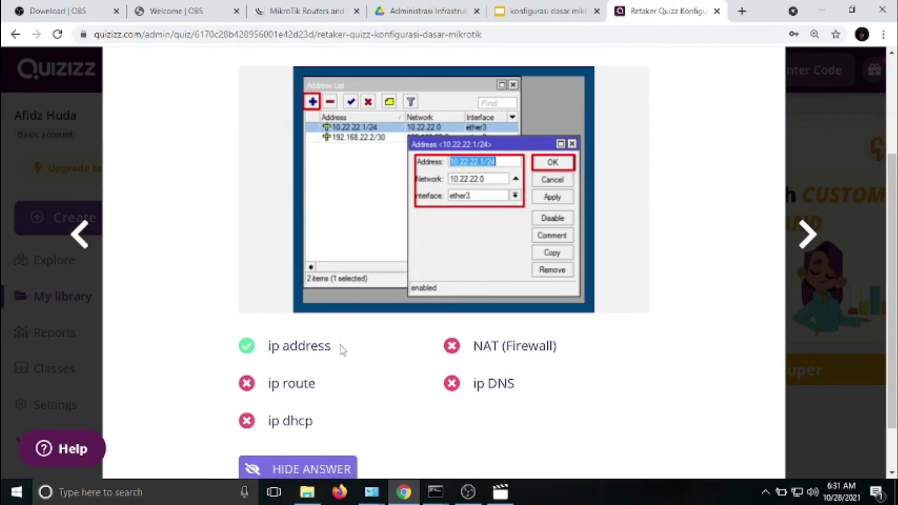
pyautogui.click(800, 238)
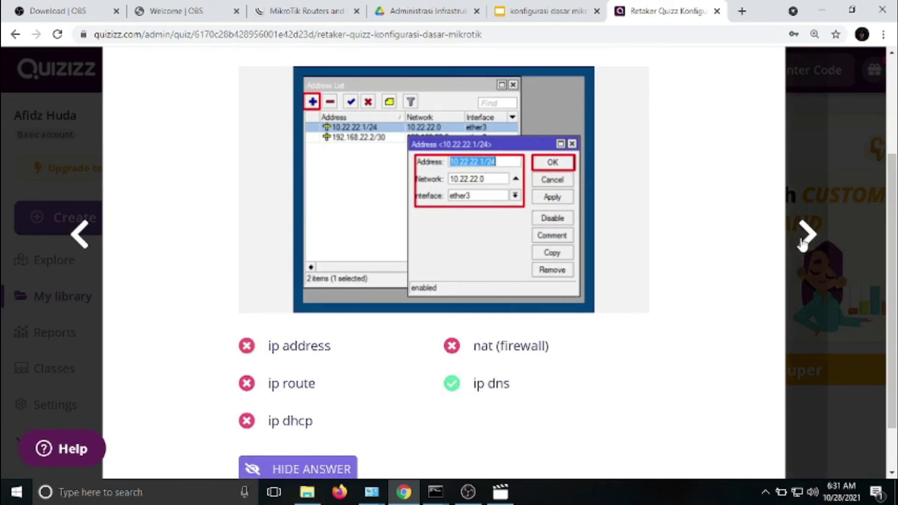
pyautogui.moveTo(893, 257); pyautogui.dragTo(896, 235)
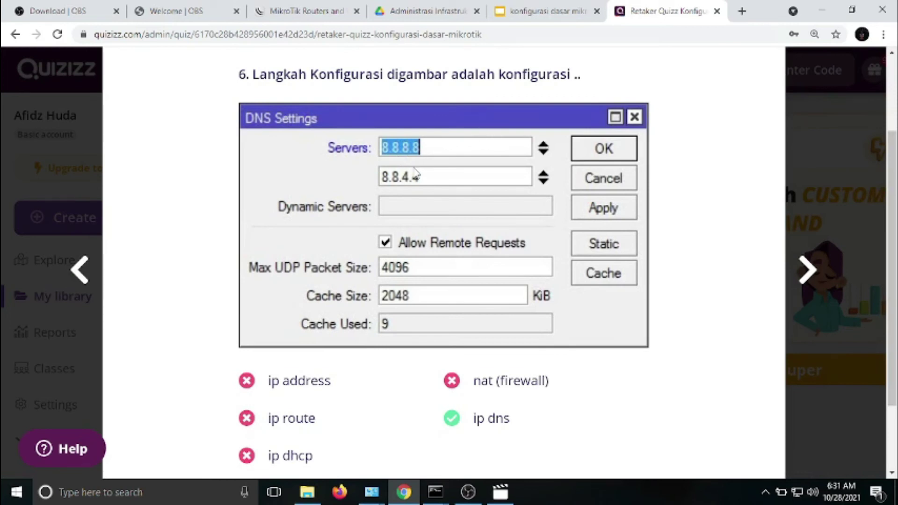
pyautogui.click(806, 271)
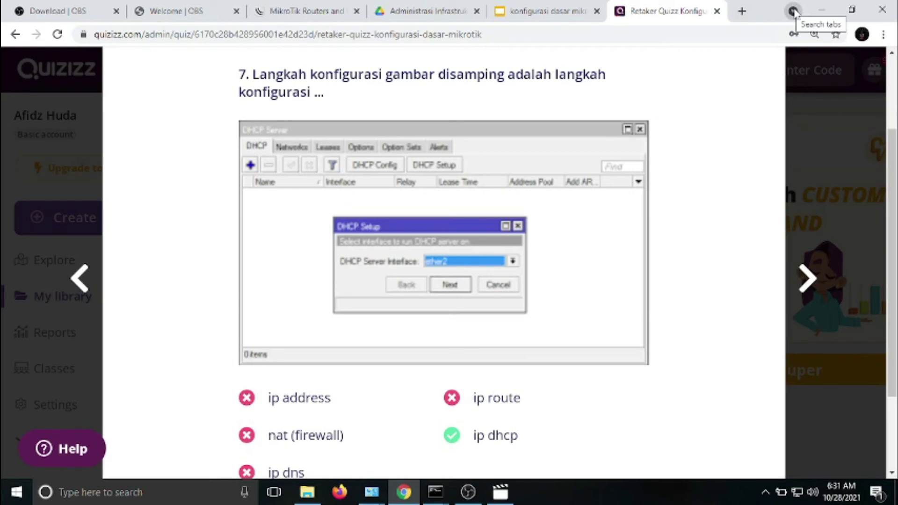
# Minimize the browser and command prompt, and launch winbox64 from the Downloads folder
pyautogui.click(822, 8)
pyautogui.click(590, 27)
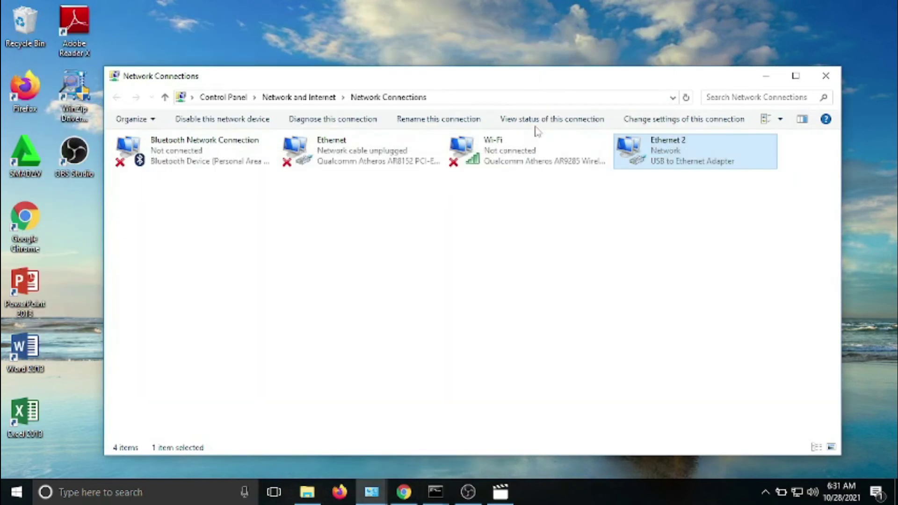
pyautogui.click(314, 500)
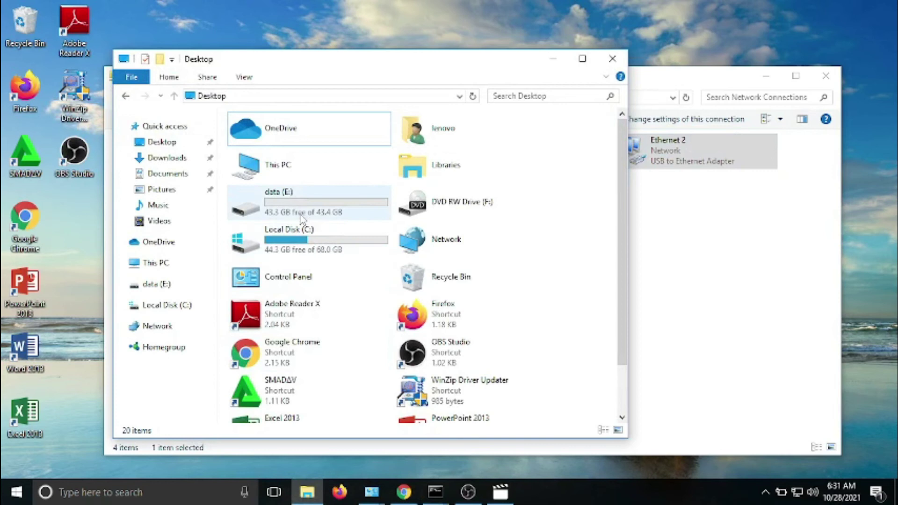
pyautogui.click(160, 159)
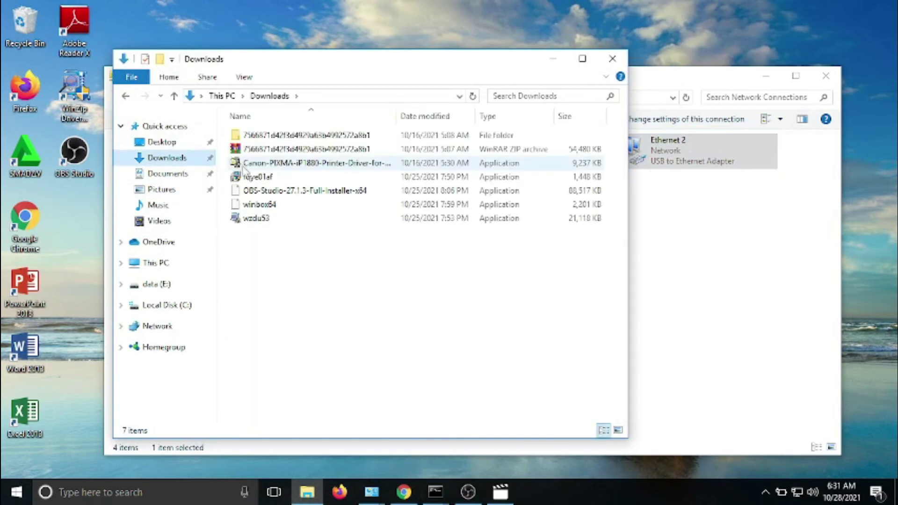
pyautogui.doubleClick(266, 206)
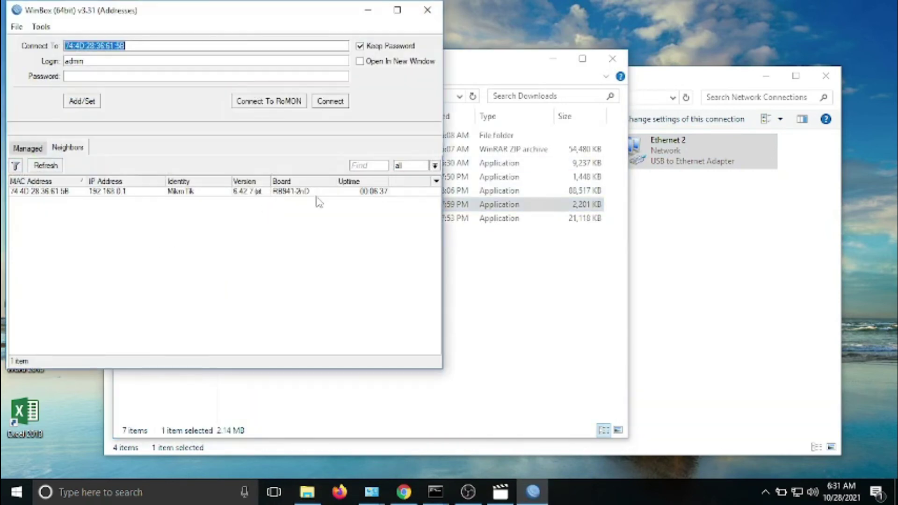
# Connect to the MikroTik router and remove the existing DHCP server on ether2
pyautogui.click(317, 101)
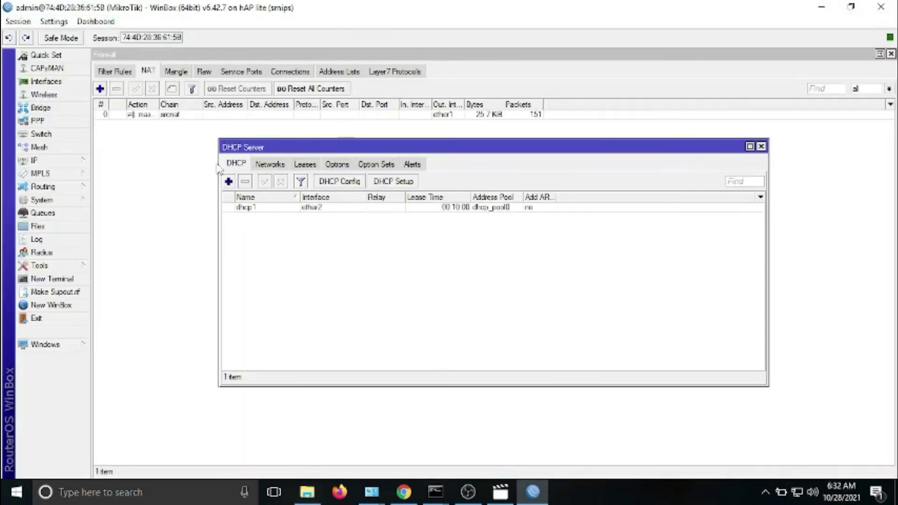
pyautogui.click(322, 207)
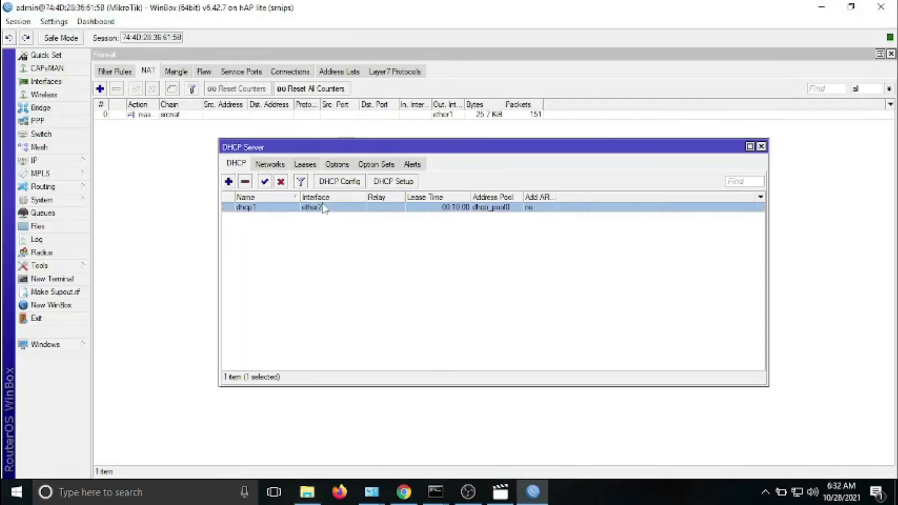
pyautogui.click(248, 183)
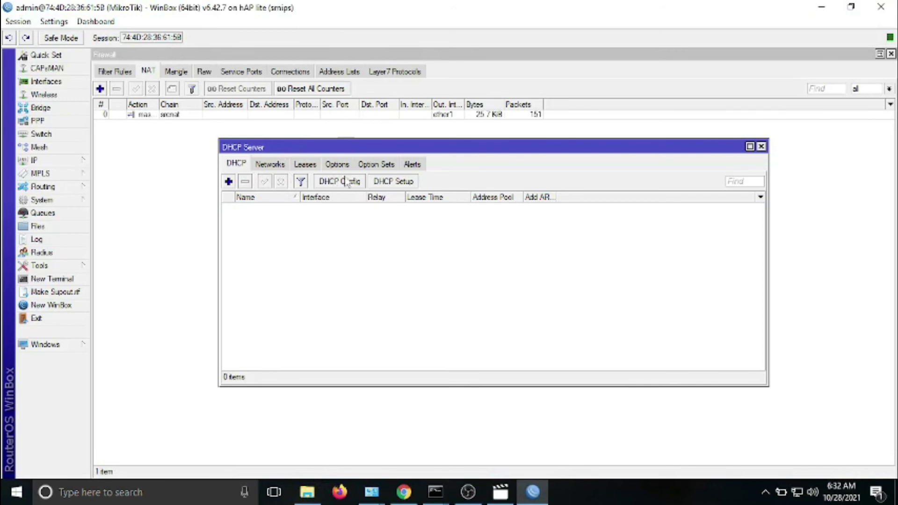
# Run DHCP Setup on ether2 with address space 192.168.0.0/24 and pool 192.168.0.2-192.168.0.254, accepting the remaining defaults
pyautogui.click(381, 182)
pyautogui.click(514, 263)
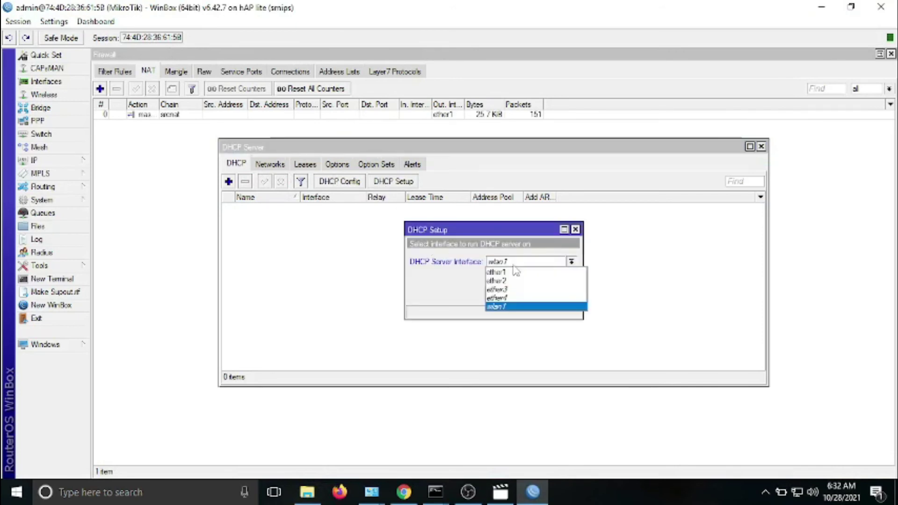
pyautogui.click(512, 284)
pyautogui.click(527, 294)
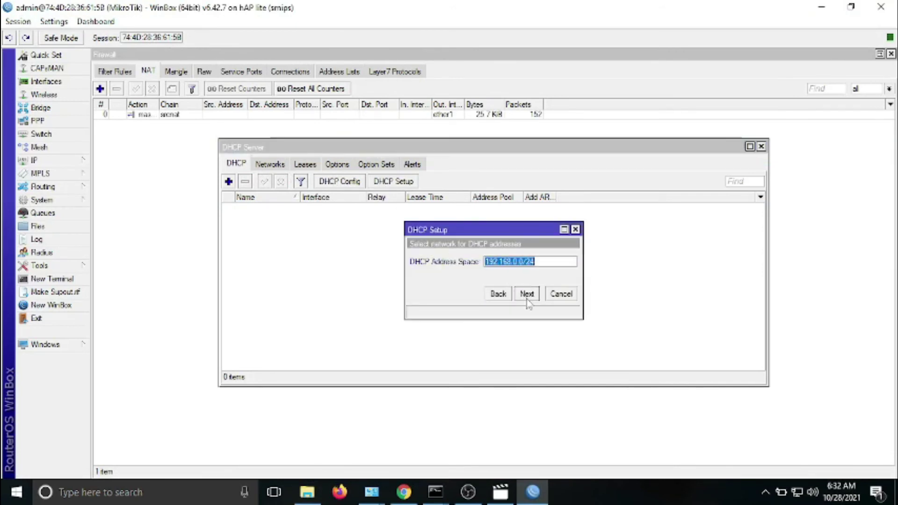
pyautogui.click(528, 295)
pyautogui.click(528, 295)
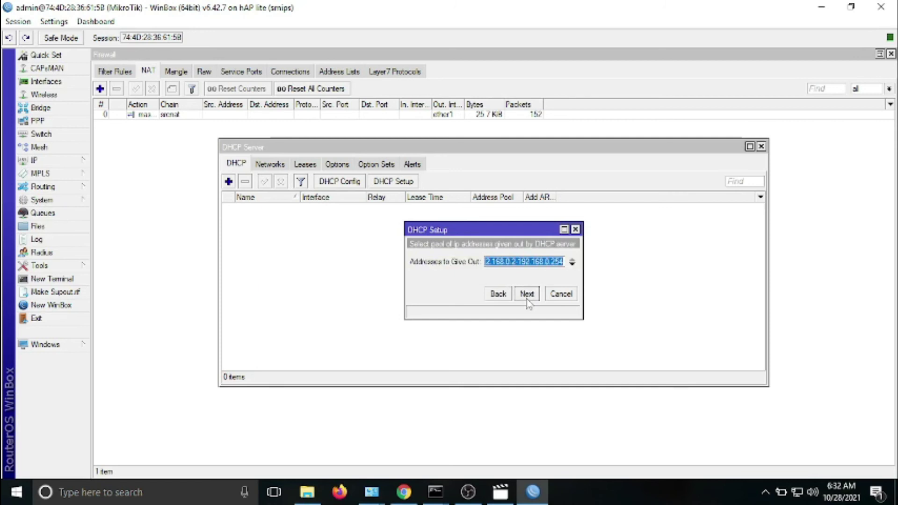
pyautogui.click(527, 295)
pyautogui.click(527, 295)
pyautogui.click(528, 294)
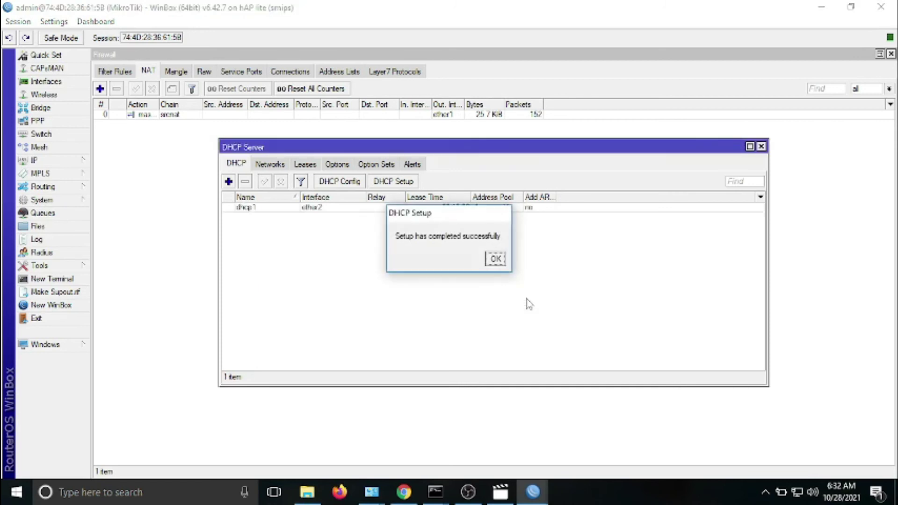
pyautogui.click(496, 259)
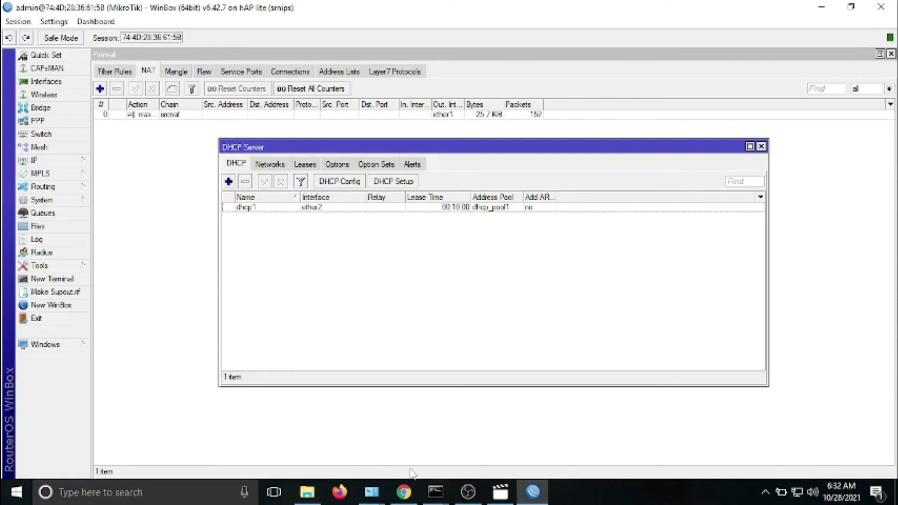
# Switch to Network Connections and set Ethernet 2's IPv4 properties to obtain the IP address and DNS server address automatically
pyautogui.moveTo(372, 492)
pyautogui.click(428, 458)
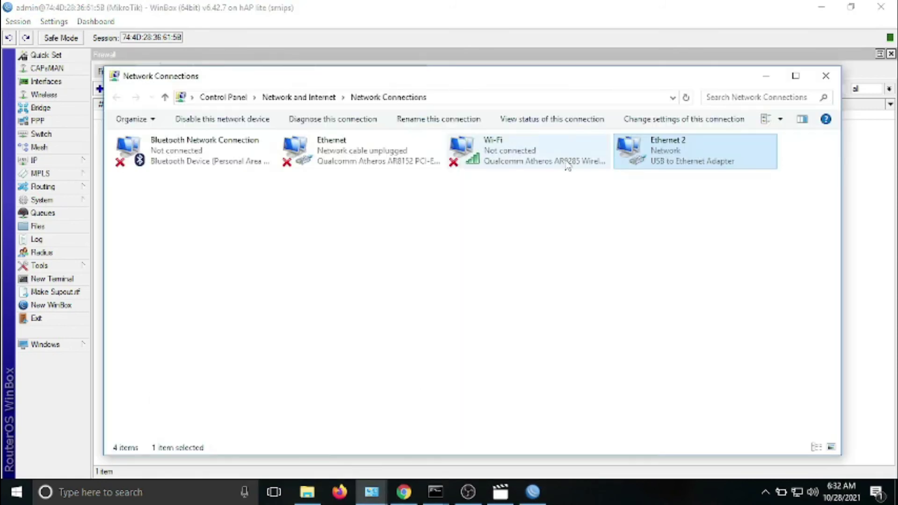
pyautogui.rightClick(649, 155)
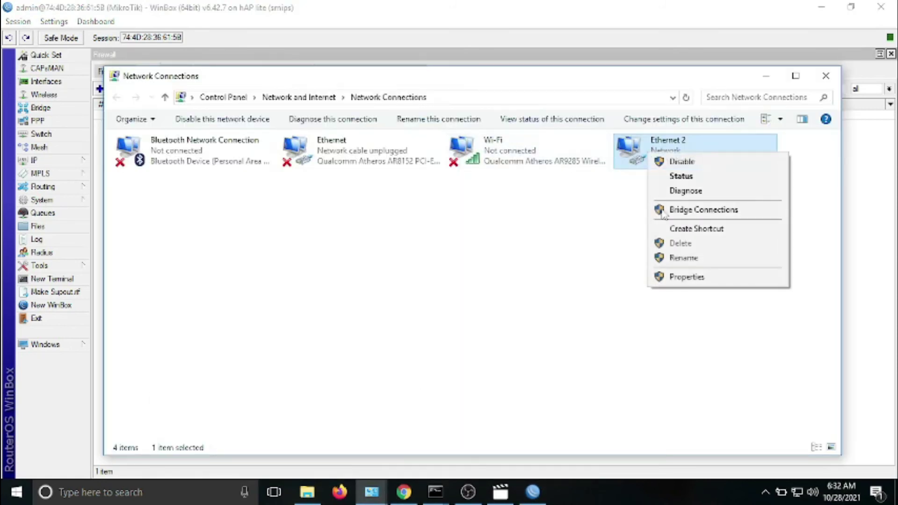
pyautogui.click(681, 274)
pyautogui.click(283, 271)
pyautogui.click(311, 333)
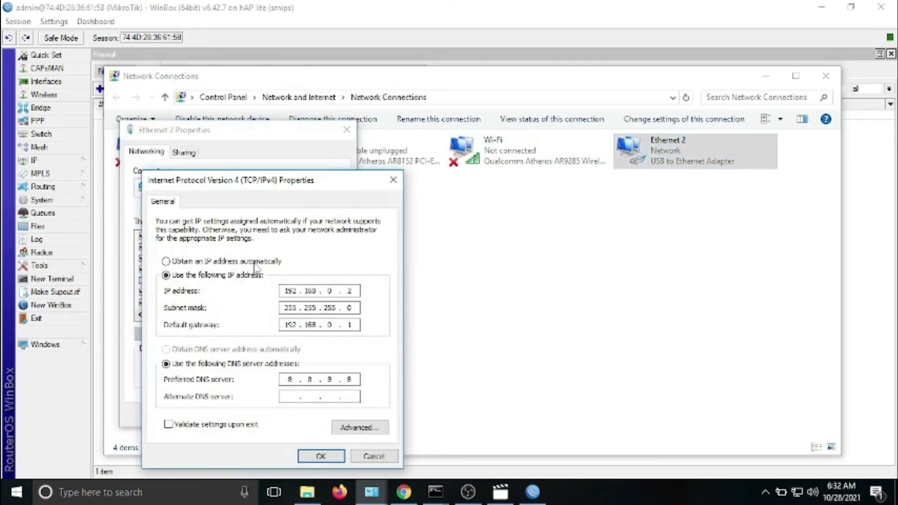
pyautogui.click(246, 262)
pyautogui.click(233, 351)
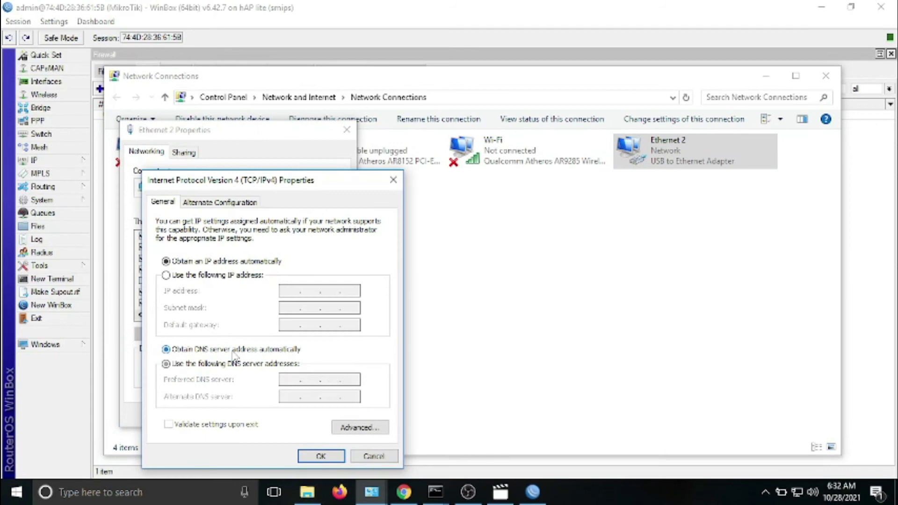
pyautogui.click(321, 456)
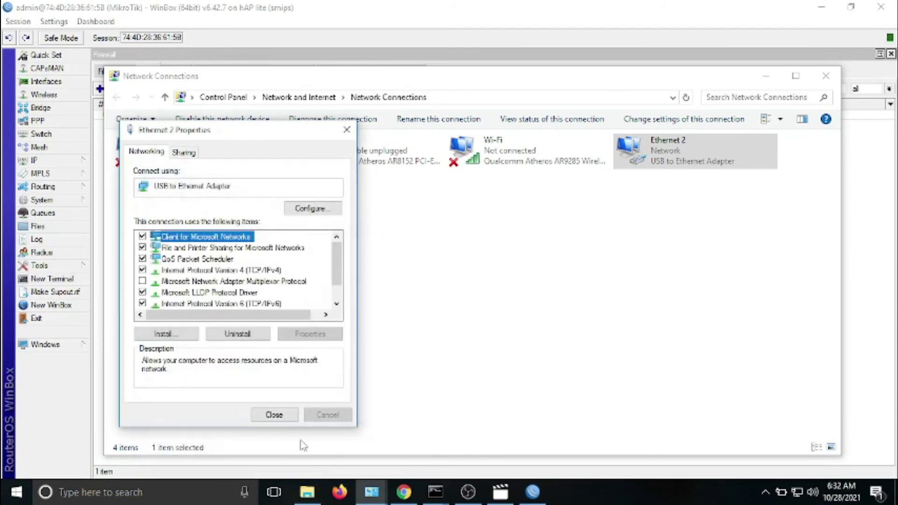
pyautogui.click(275, 415)
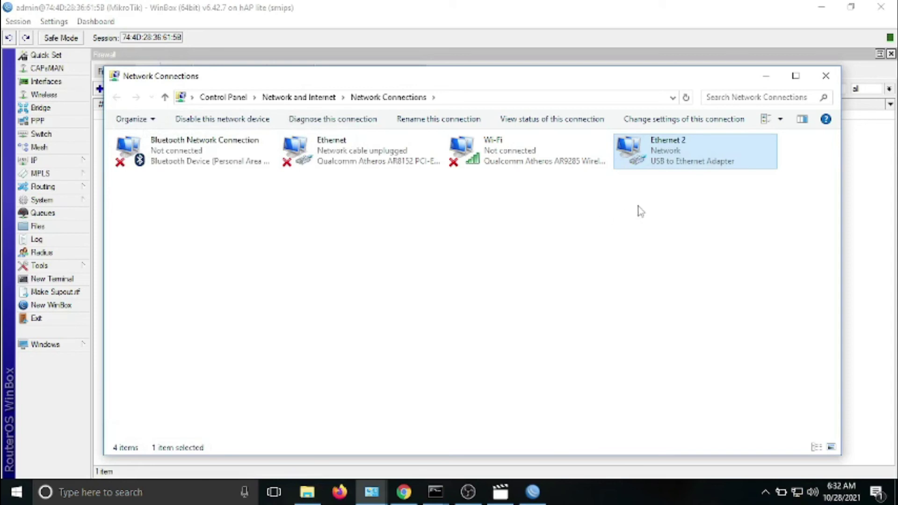
# Open Ethernet 2's network connection details to check the IP address, gateway and DNS servers assigned by DHCP
pyautogui.rightClick(670, 160)
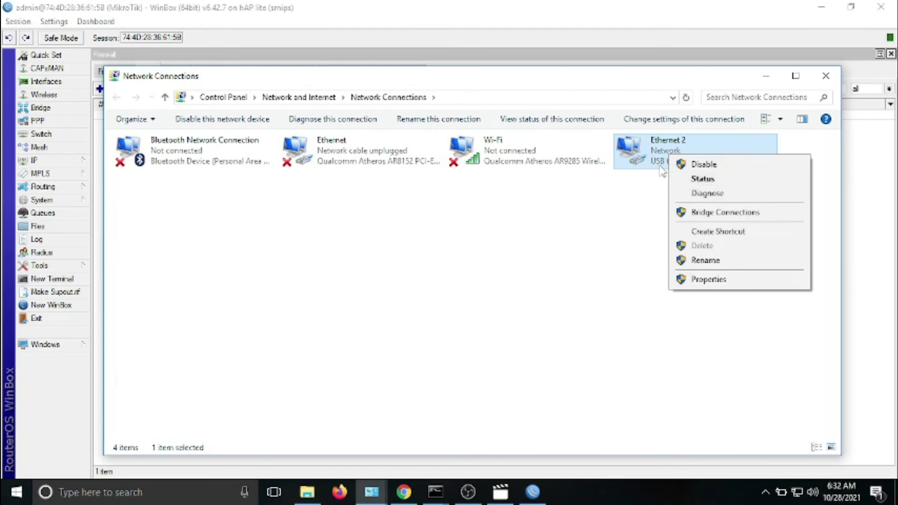
pyautogui.click(702, 179)
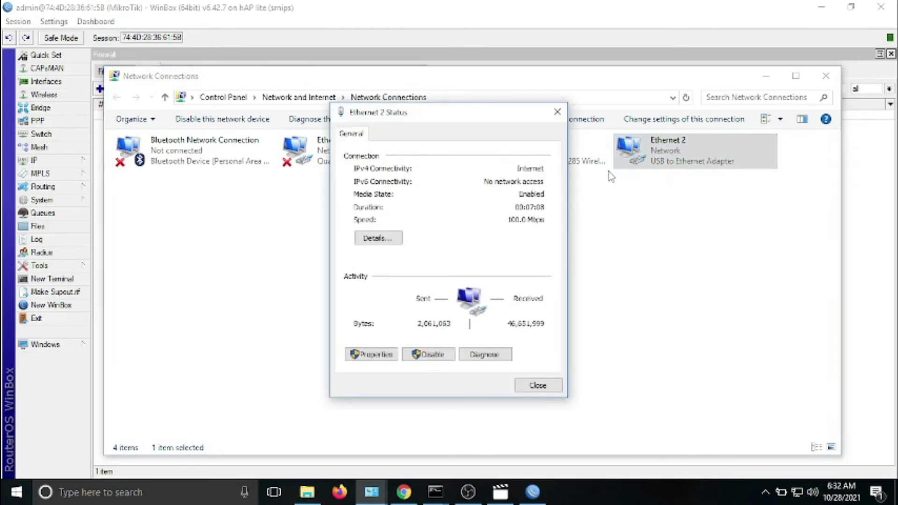
pyautogui.click(388, 238)
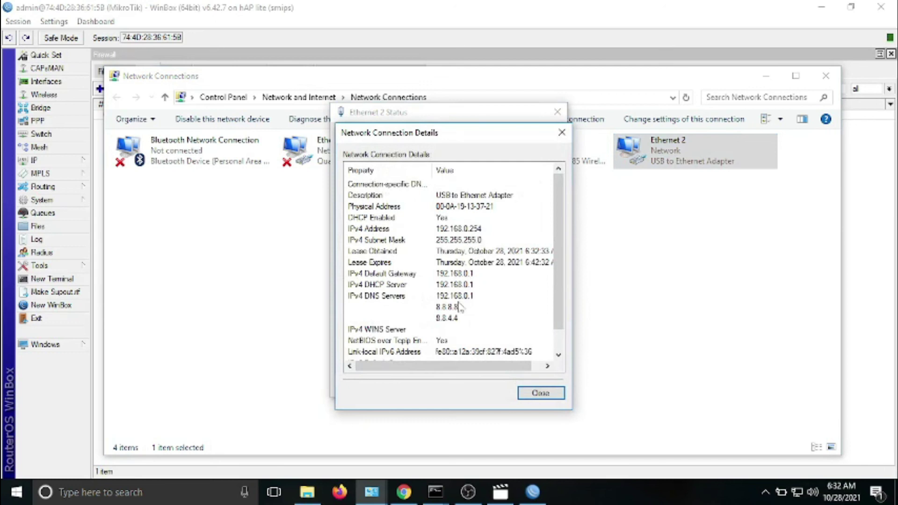
# Switch to the Quizizz quiz in Chrome and review questions 8 to 10 on router interfaces, automatic IP assignment and the NAT out-interface
pyautogui.click(414, 494)
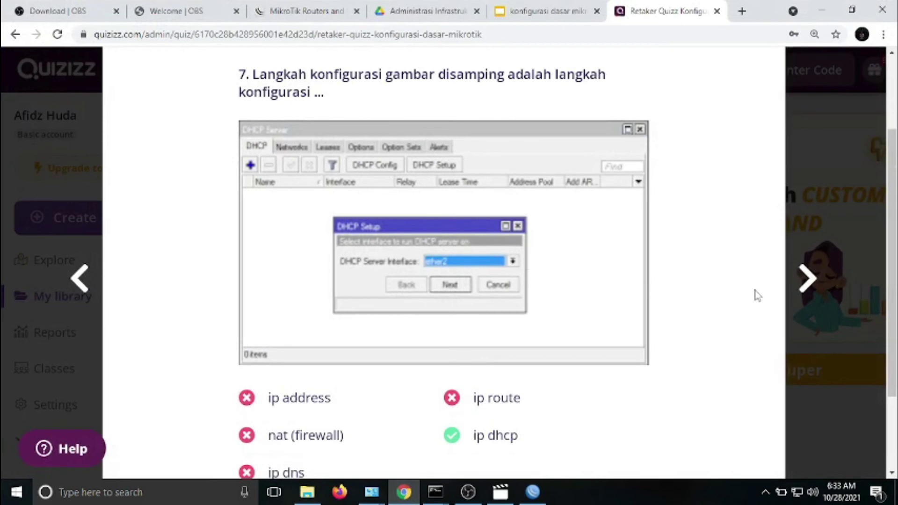
pyautogui.click(807, 280)
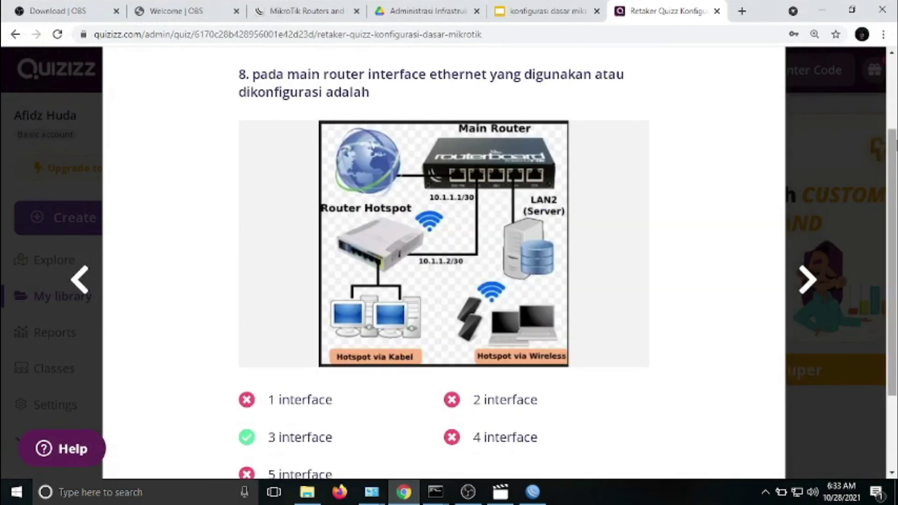
pyautogui.moveTo(894, 148)
pyautogui.mouseDown()
pyautogui.moveTo(896, 168)
pyautogui.moveTo(896, 159)
pyautogui.mouseUp()
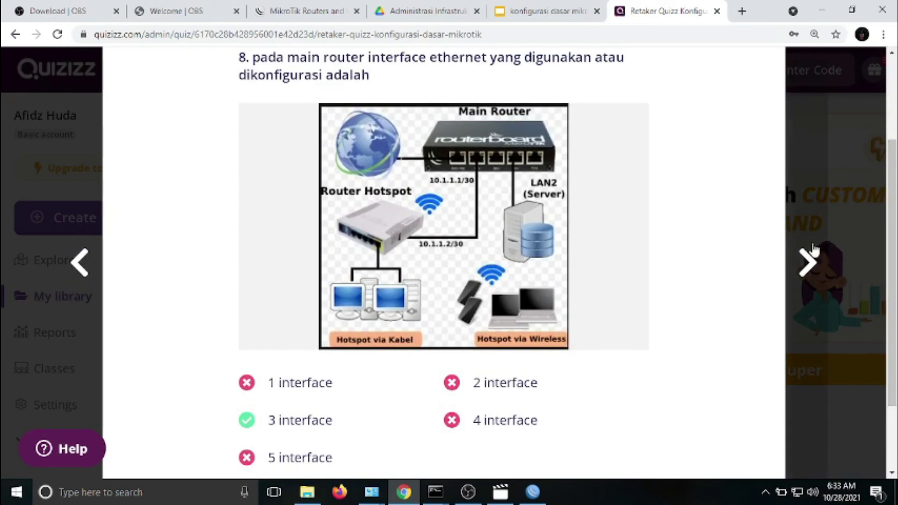
pyautogui.click(806, 263)
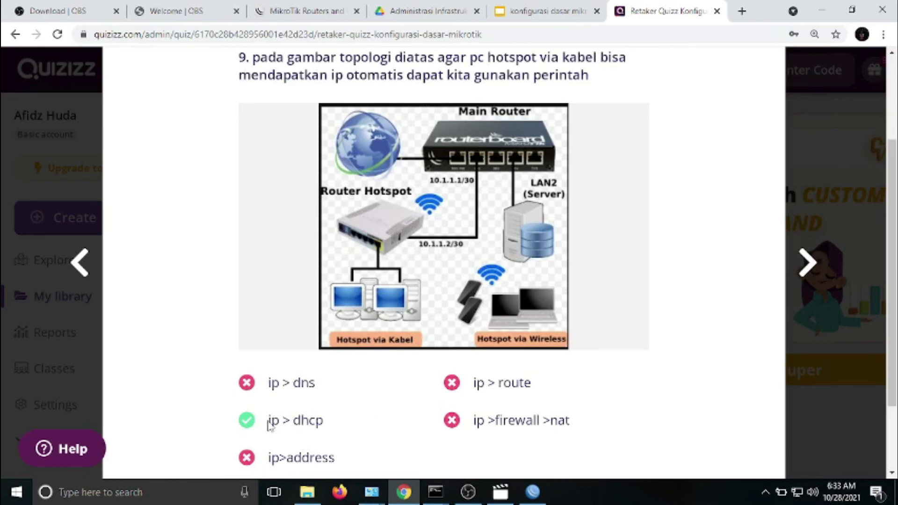
pyautogui.moveTo(272, 420); pyautogui.dragTo(320, 420)
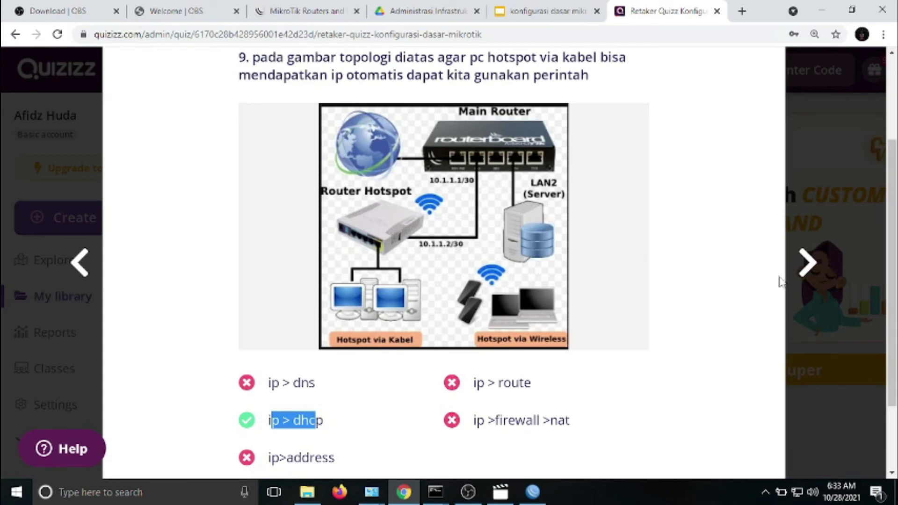
pyautogui.click(804, 273)
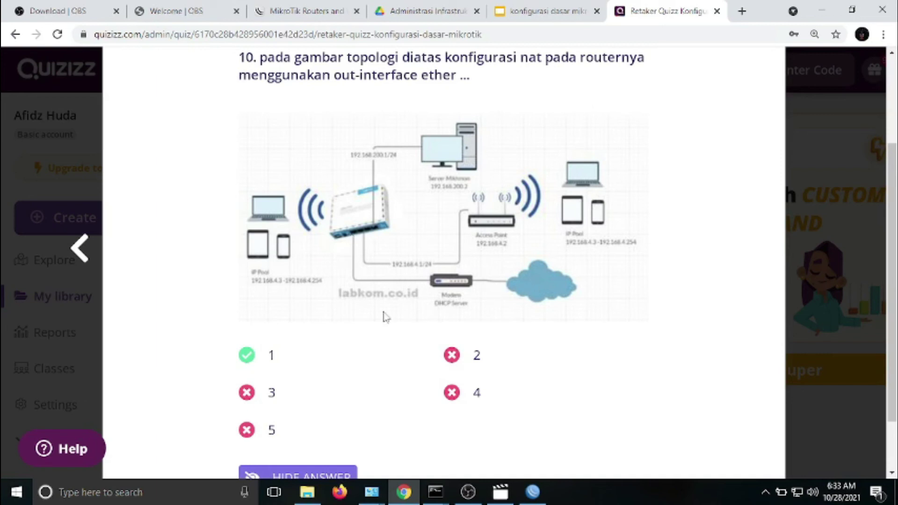
pyautogui.moveTo(893, 270)
pyautogui.mouseDown()
pyautogui.moveTo(896, 333)
pyautogui.moveTo(894, 280)
pyautogui.mouseUp()
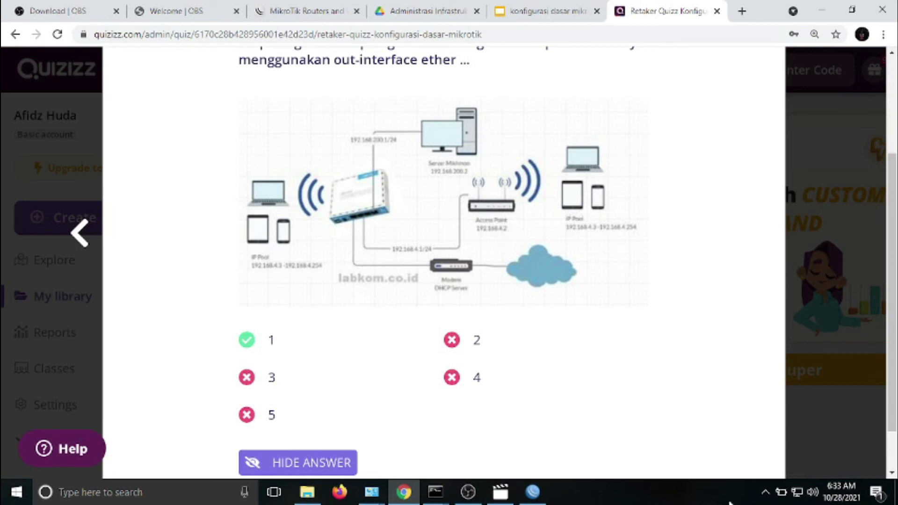
pyautogui.click(766, 492)
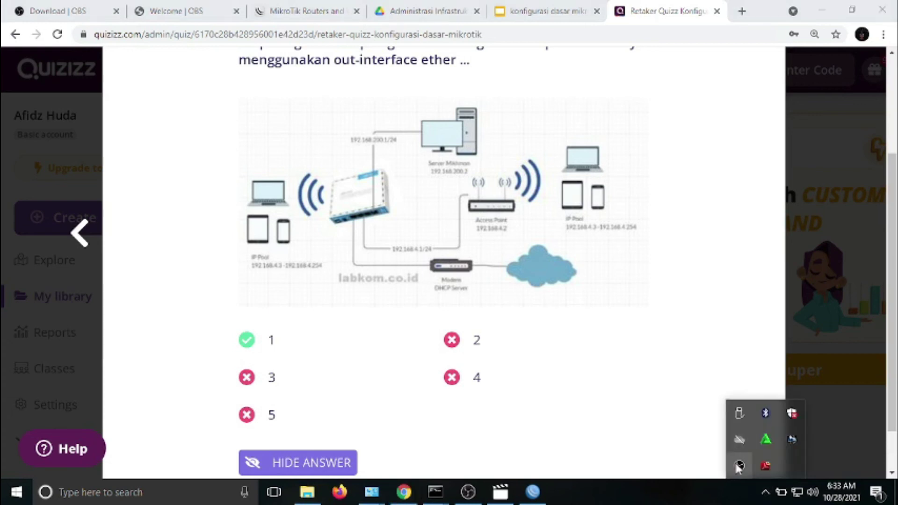
pyautogui.rightClick(739, 466)
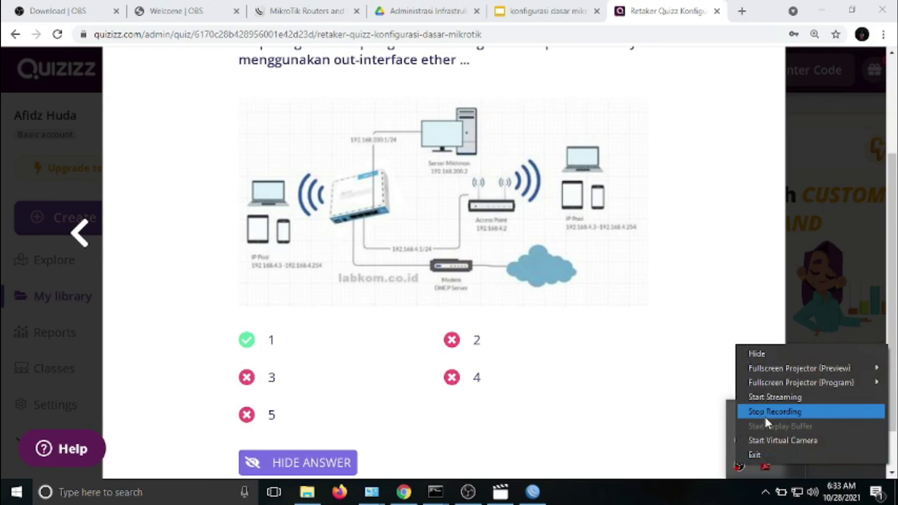
pyautogui.click(765, 414)
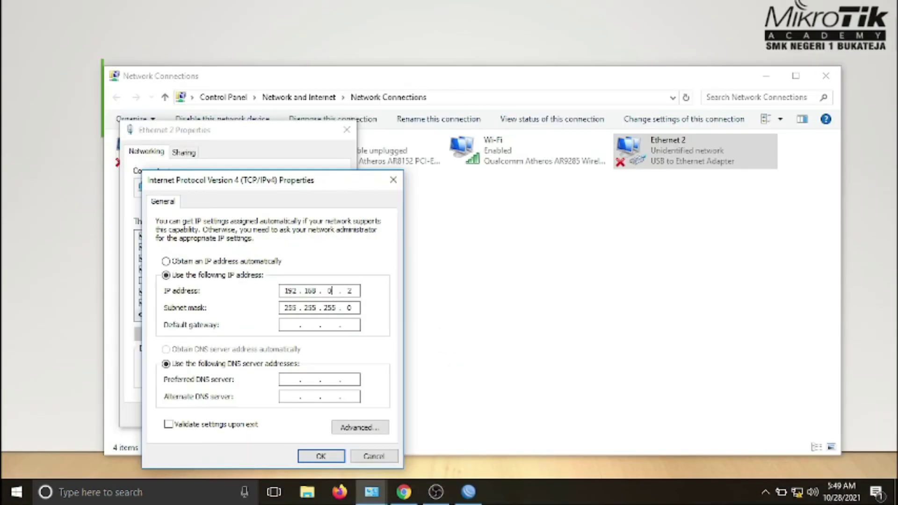